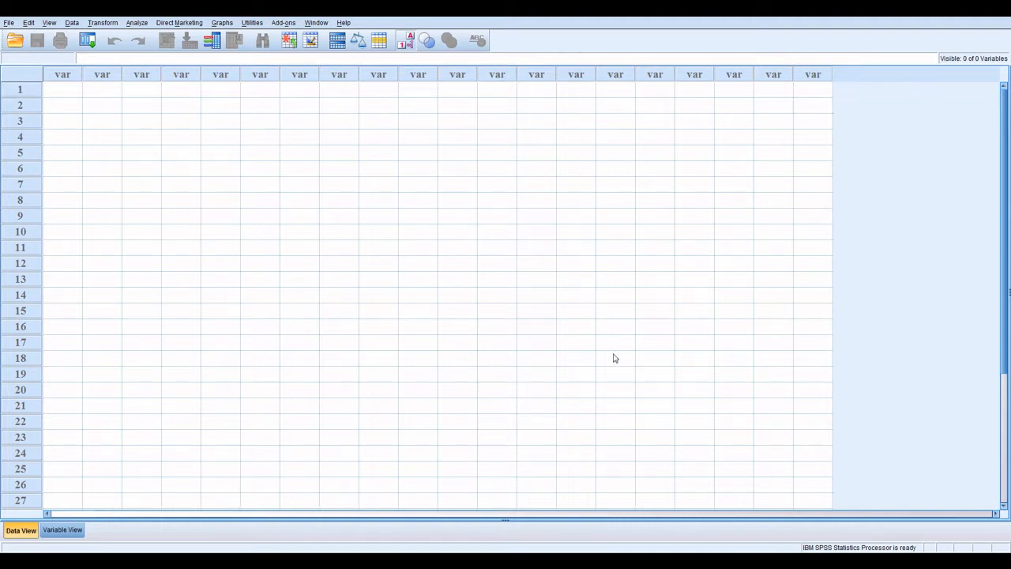
- Define a new variable named Data in the first row of the variable definitions
{"action": "left_click", "coordinate": [62, 531]}
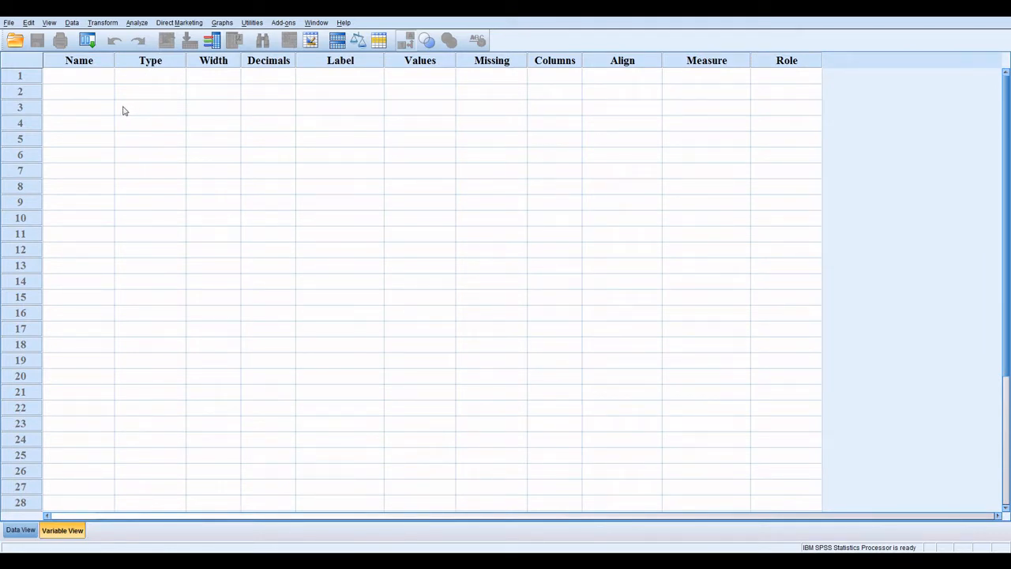
{"action": "left_click", "coordinate": [96, 81]}
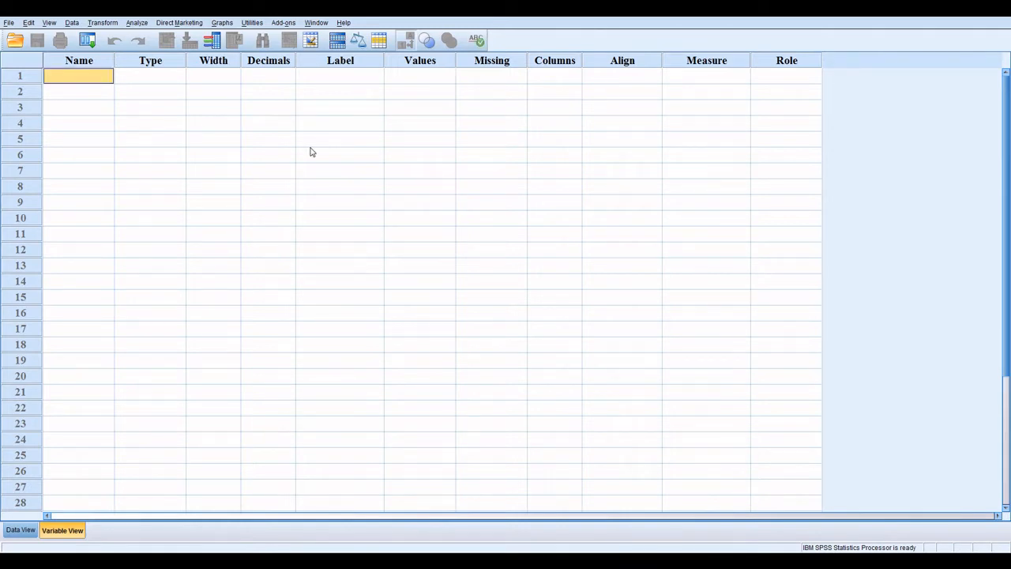
{"action": "type", "text": "Data"}
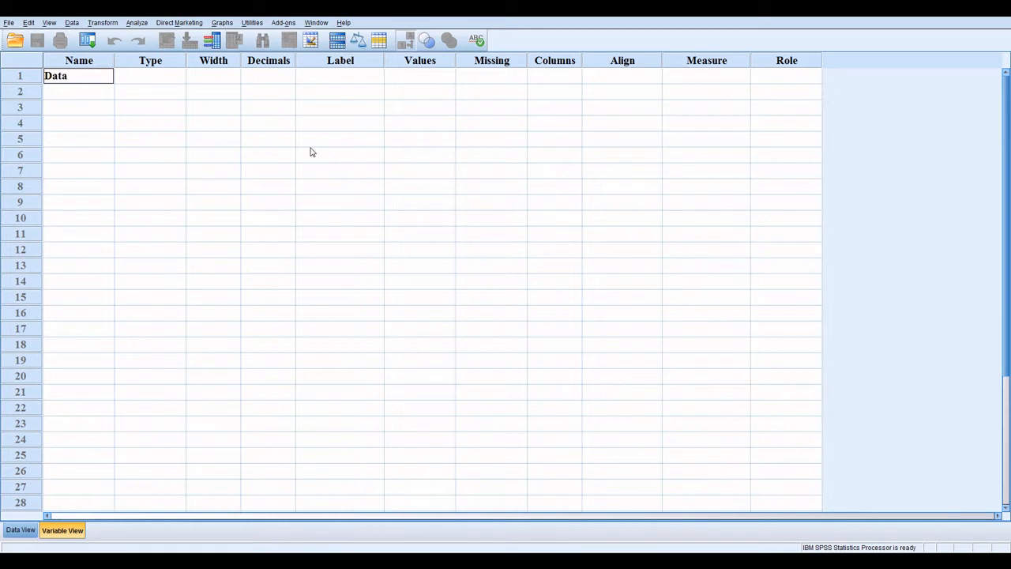
- Enter the values 1 through 10 in rows 1 to 10 of the Data column
{"action": "left_click", "coordinate": [14, 535]}
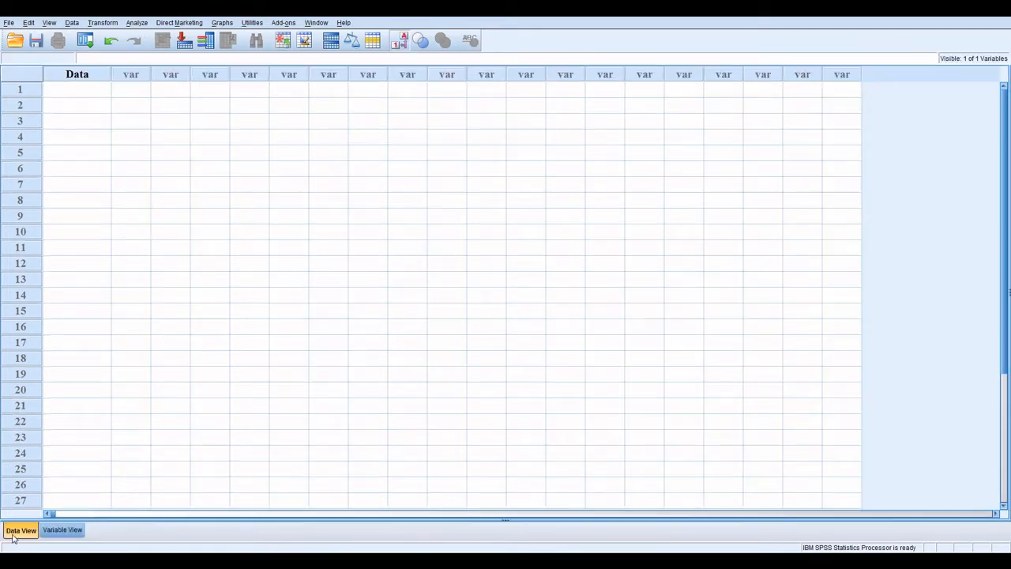
{"action": "left_click", "coordinate": [94, 94]}
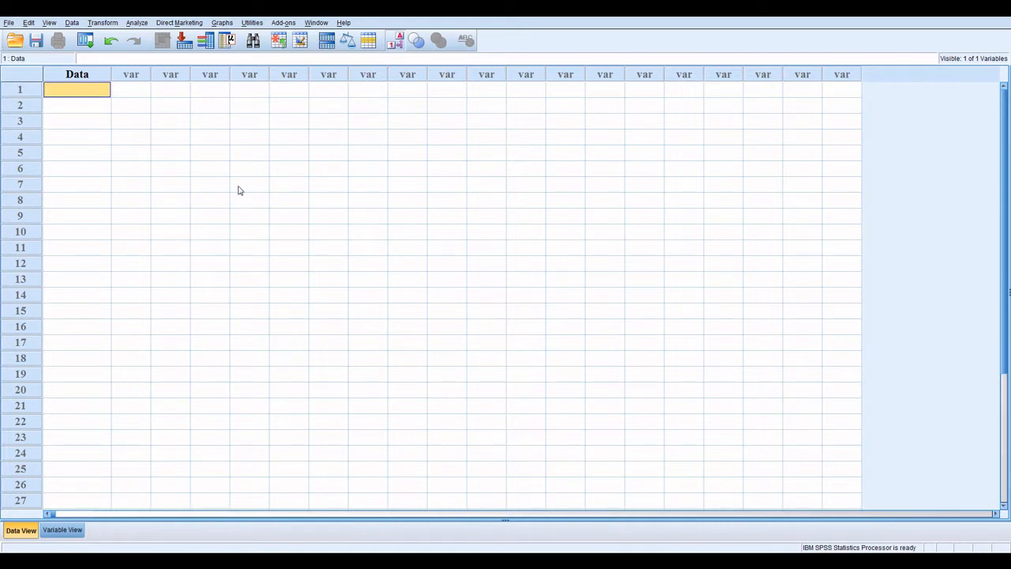
{"action": "type", "text": "1"}
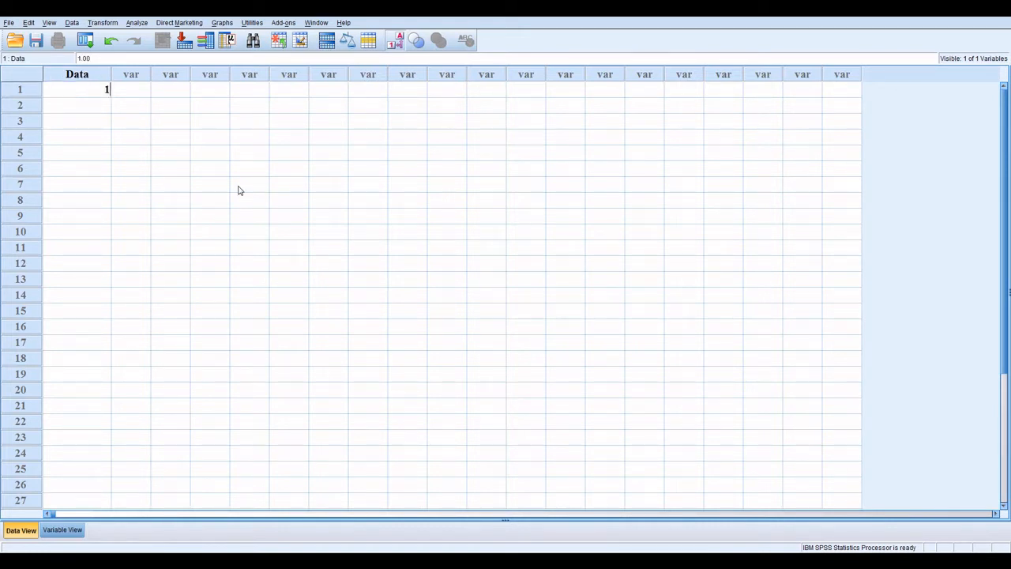
{"action": "key", "text": "Return"}
{"action": "type", "text": "2"}
{"action": "key", "text": "Return"}
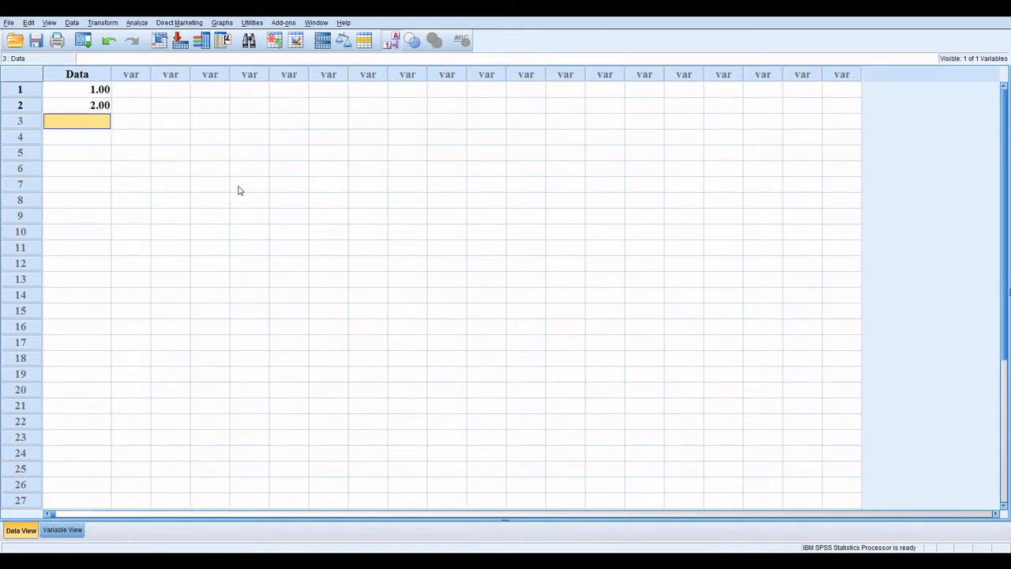
{"action": "type", "text": "3"}
{"action": "key", "text": "Return"}
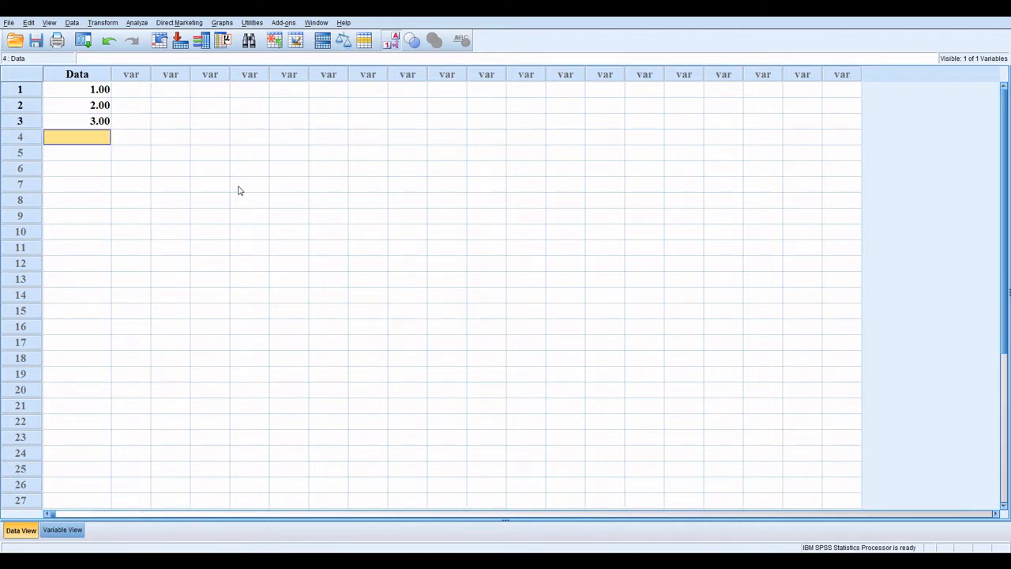
{"action": "type", "text": "4"}
{"action": "key", "text": "Return"}
{"action": "type", "text": "5"}
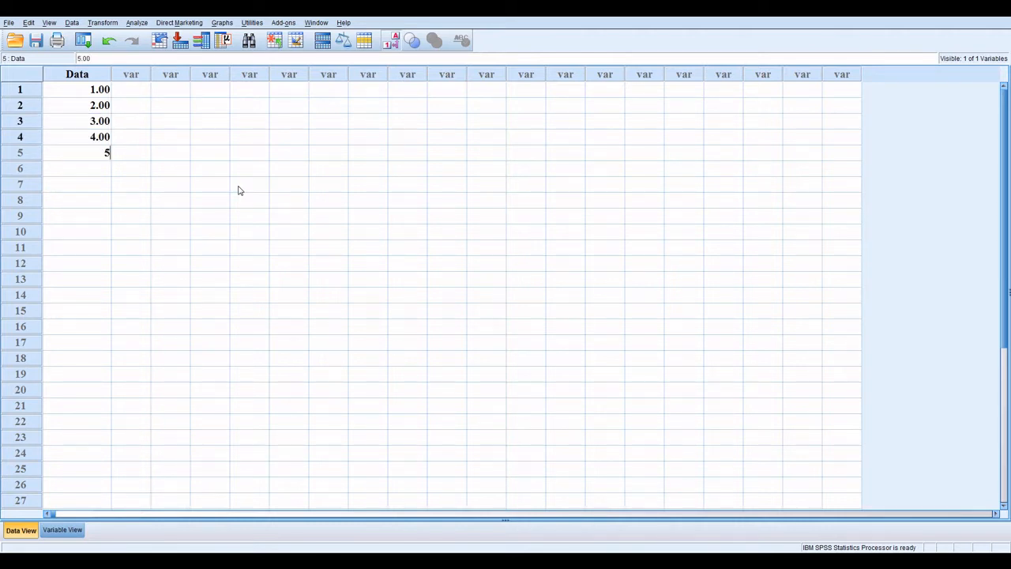
{"action": "key", "text": "Return"}
{"action": "type", "text": "6"}
{"action": "key", "text": "Return"}
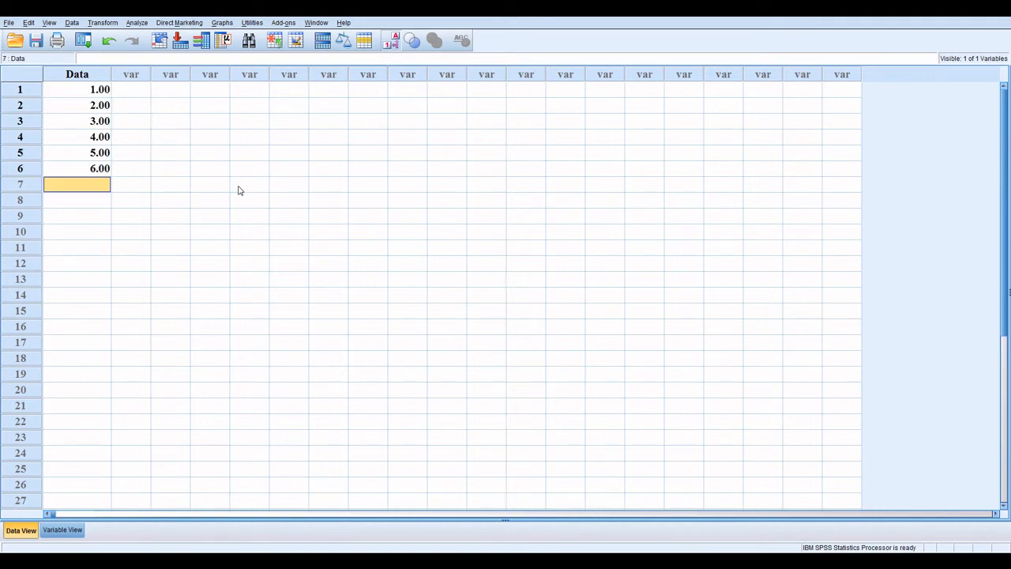
{"action": "type", "text": "7"}
{"action": "key", "text": "Return"}
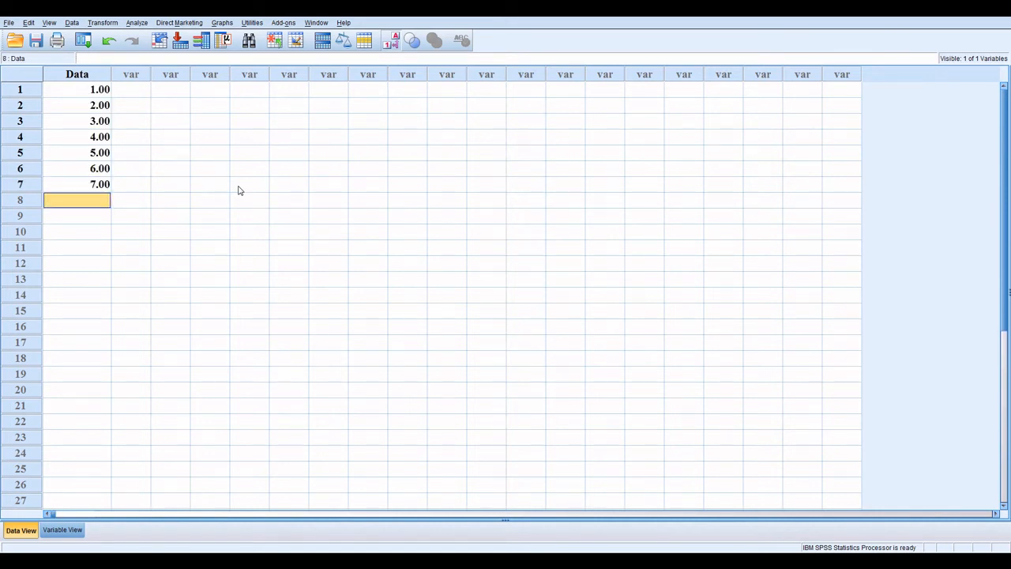
{"action": "type", "text": "8"}
{"action": "key", "text": "Return"}
{"action": "type", "text": "9"}
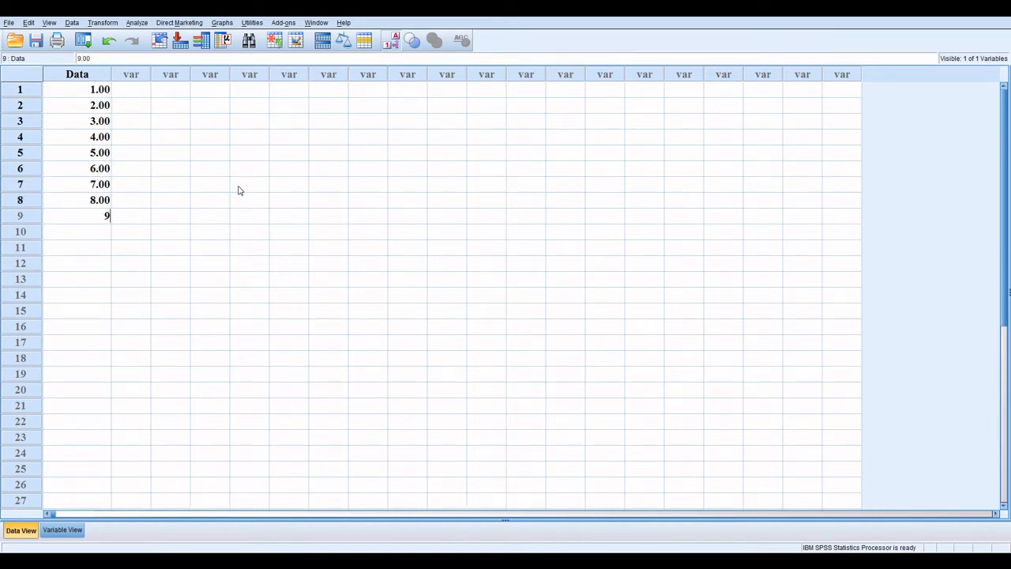
{"action": "key", "text": "Return"}
{"action": "type", "text": "10"}
{"action": "left_click", "coordinate": [76, 317]}
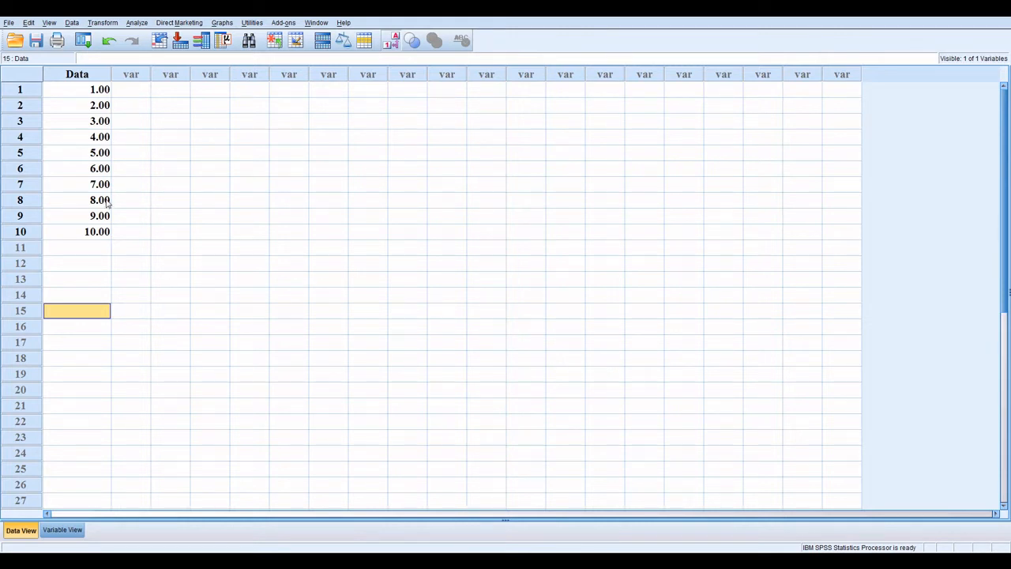
- Start a Compute Variable transformation with Random_Variable as the target variable
{"action": "left_click", "coordinate": [109, 26]}
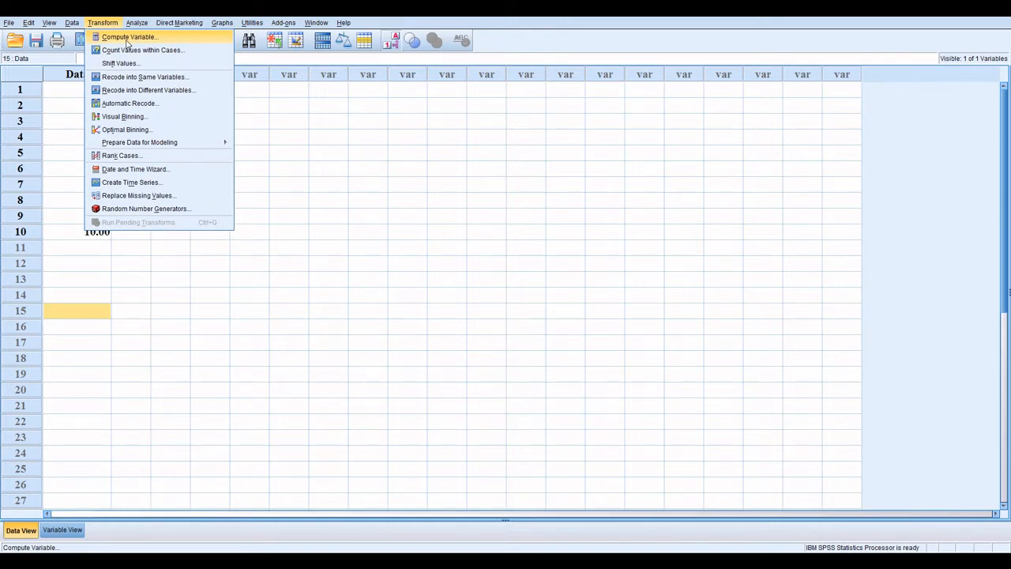
{"action": "left_click", "coordinate": [127, 39]}
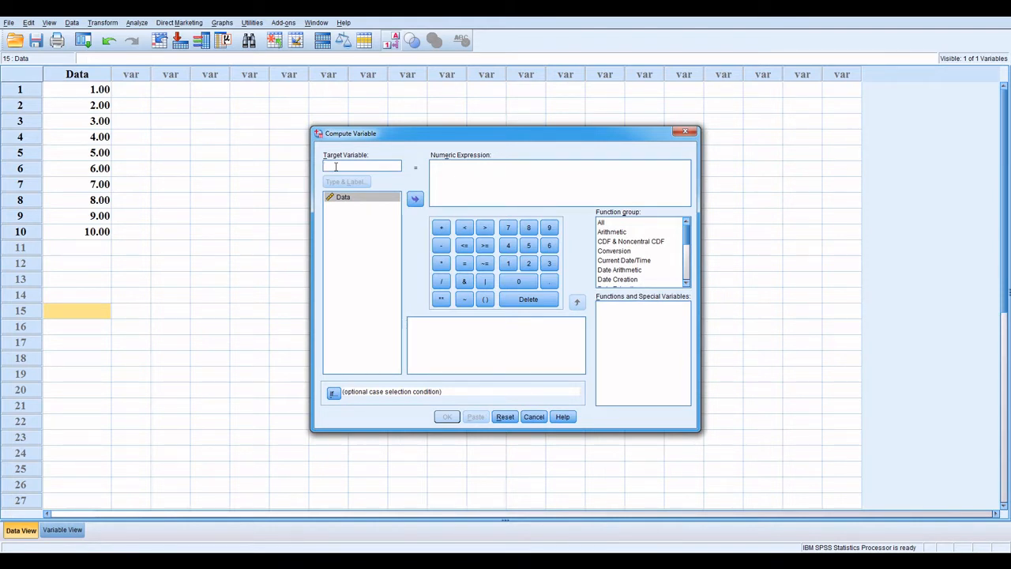
{"action": "type", "text": "Ra"}
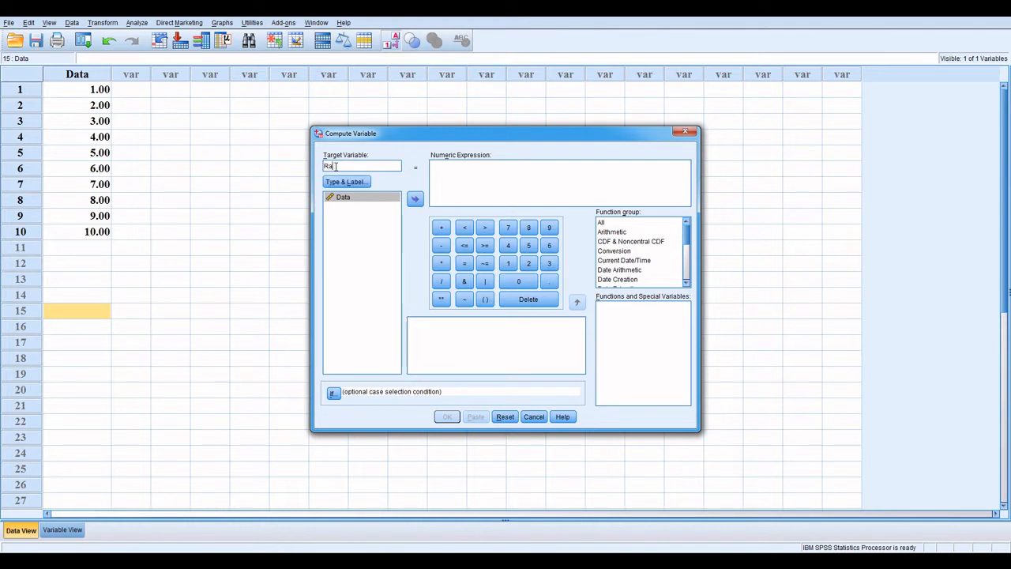
{"action": "type", "text": "ndom_Variable"}
- Insert the Rv.Uniform function from the Random Numbers function group into the numeric expression
{"action": "scroll", "coordinate": [690, 272], "scroll_direction": "down", "scroll_amount": 5}
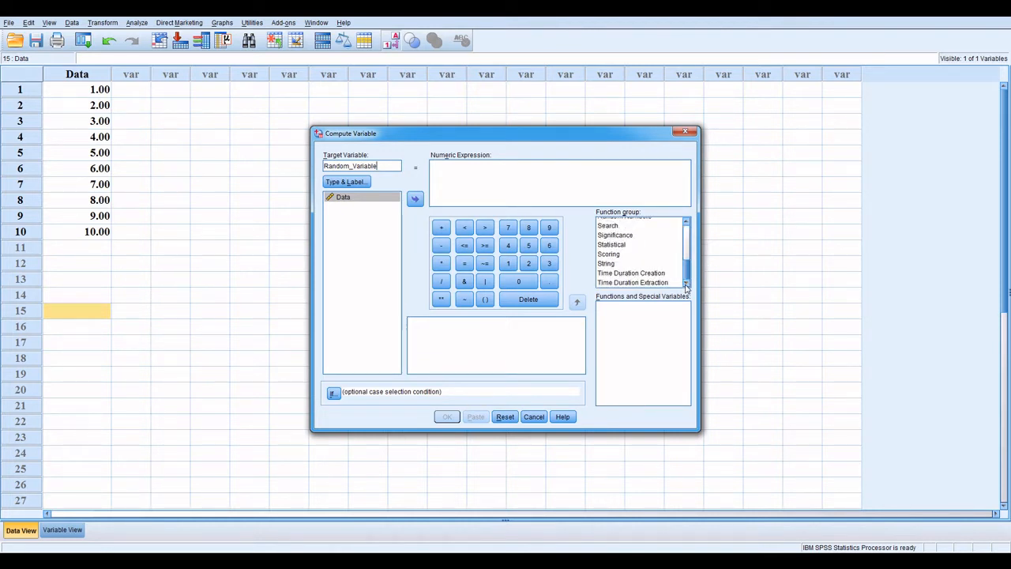
{"action": "scroll", "coordinate": [690, 259], "scroll_direction": "up", "scroll_amount": 2}
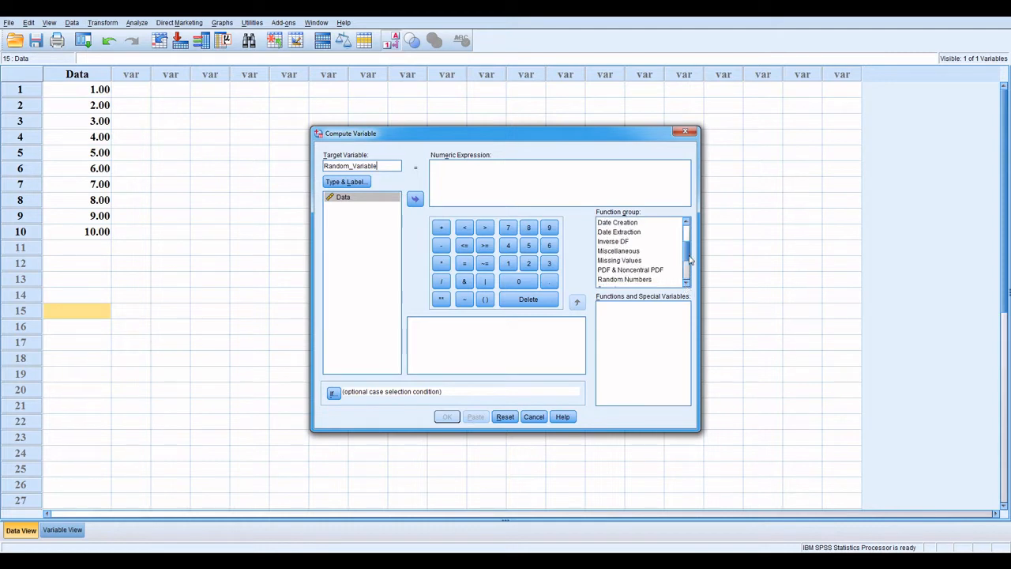
{"action": "left_click", "coordinate": [630, 281]}
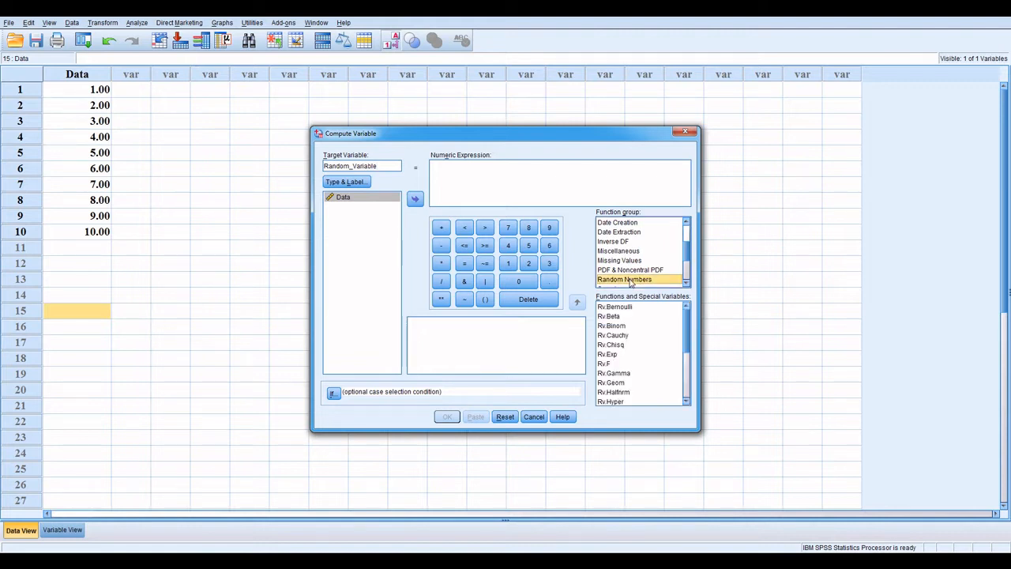
{"action": "left_click", "coordinate": [686, 377]}
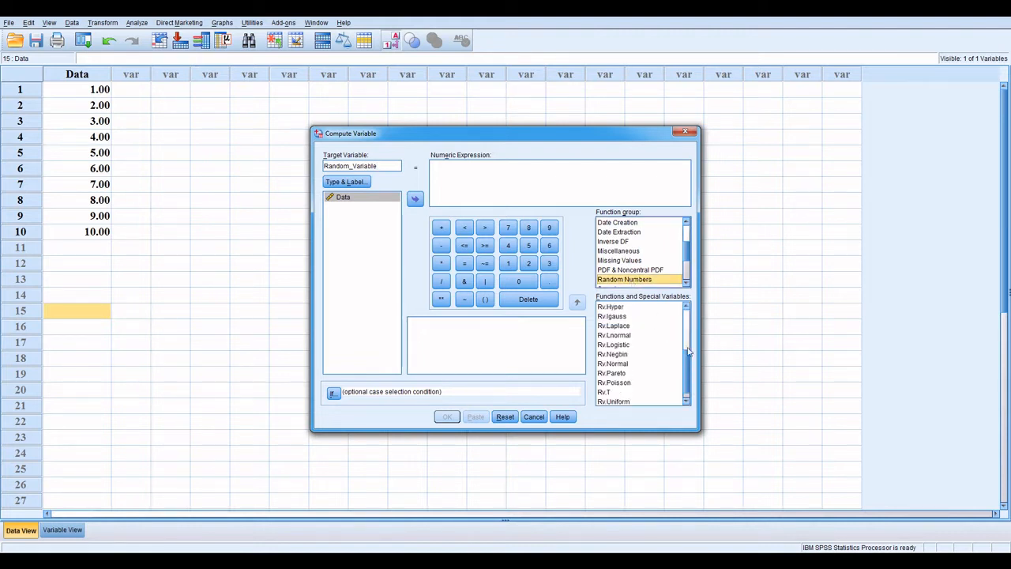
{"action": "left_click", "coordinate": [689, 321]}
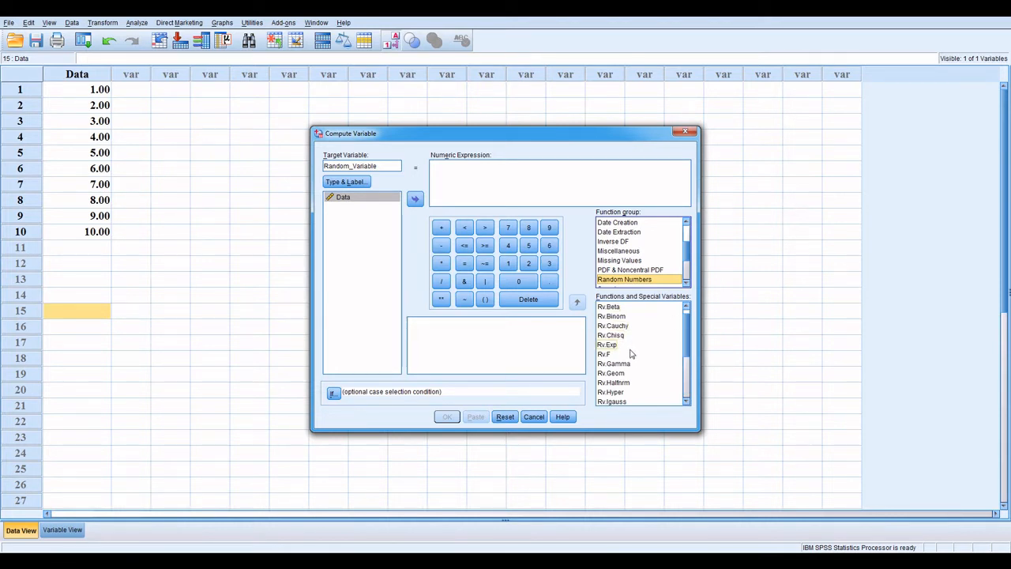
{"action": "left_click", "coordinate": [688, 403]}
{"action": "left_click", "coordinate": [687, 403]}
{"action": "left_click", "coordinate": [688, 403]}
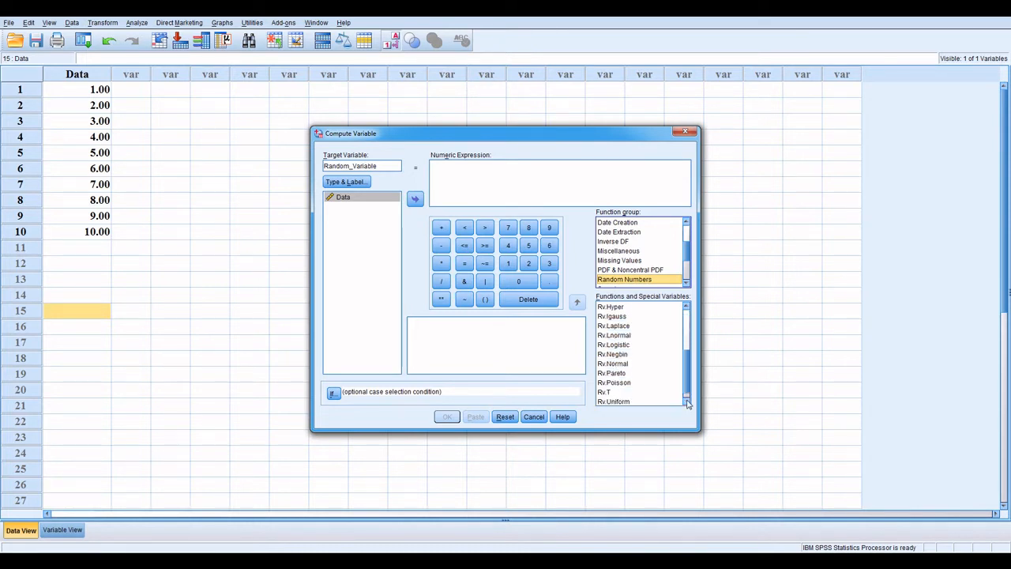
{"action": "left_click", "coordinate": [687, 403]}
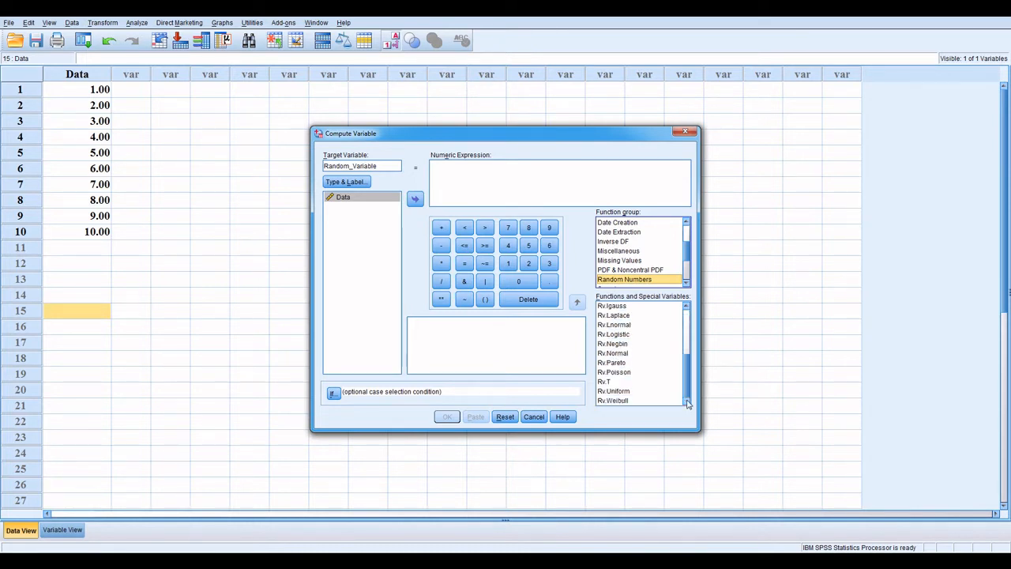
{"action": "left_click", "coordinate": [621, 392]}
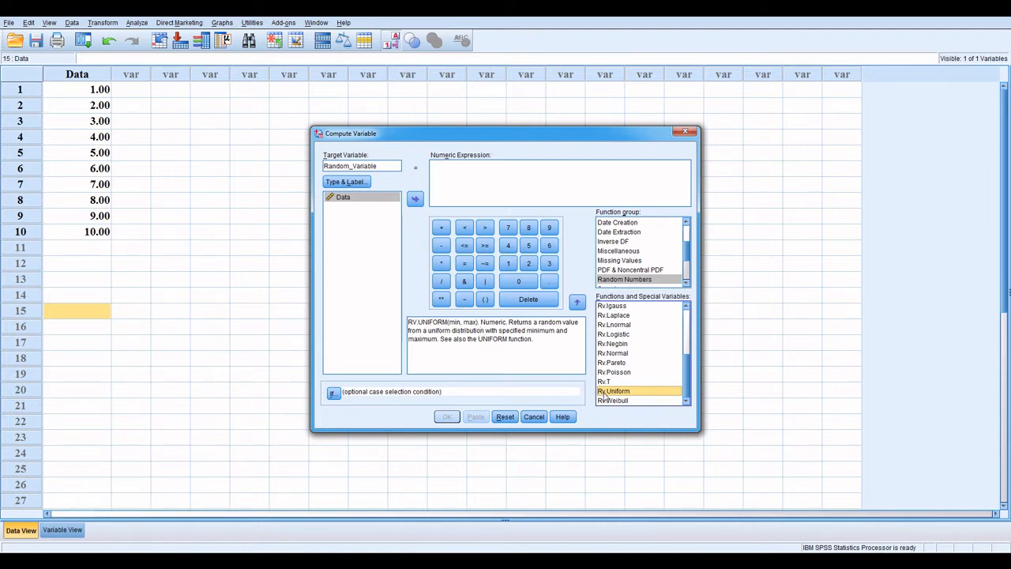
{"action": "left_click_drag", "start_coordinate": [607, 395], "coordinate": [449, 172]}
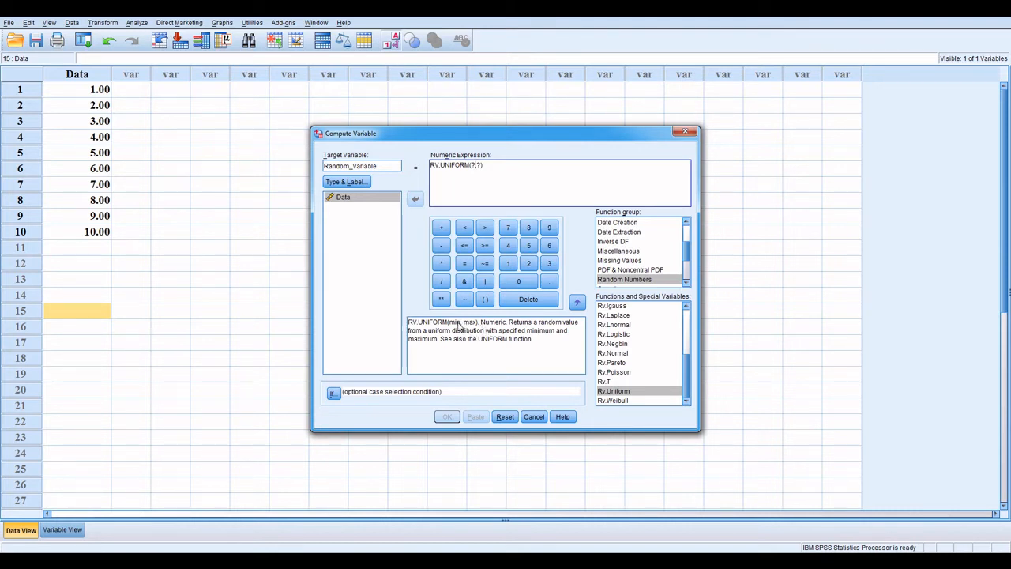
- Compute the variable with a uniform minimum of 1 and maximum of 10, and return to the dataset window
{"action": "key", "text": "BackSpace"}
{"action": "type", "text": "1"}
{"action": "key", "text": "BackSpace"}
{"action": "type", "text": "1"}
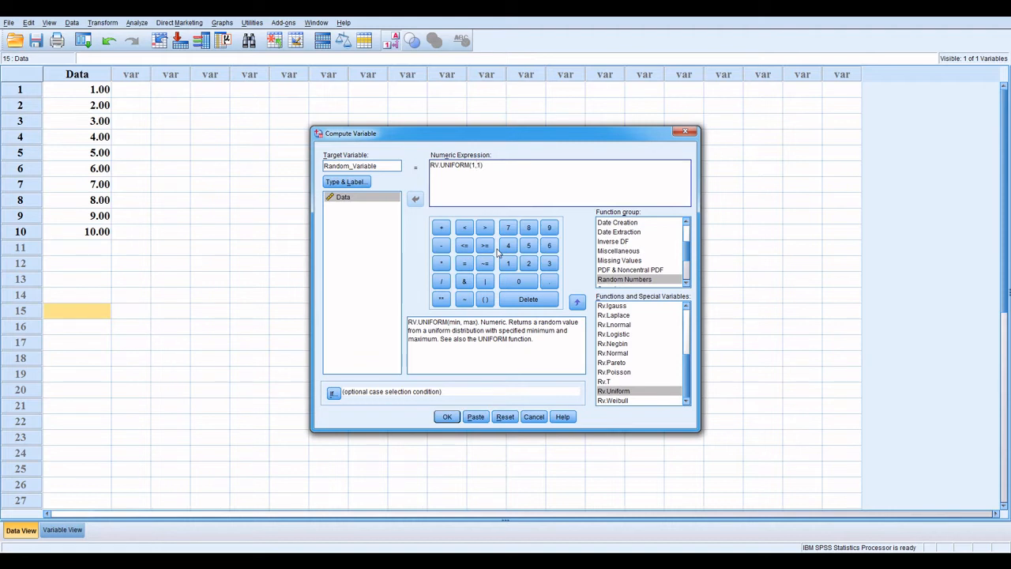
{"action": "type", "text": "0"}
{"action": "left_click", "coordinate": [453, 422]}
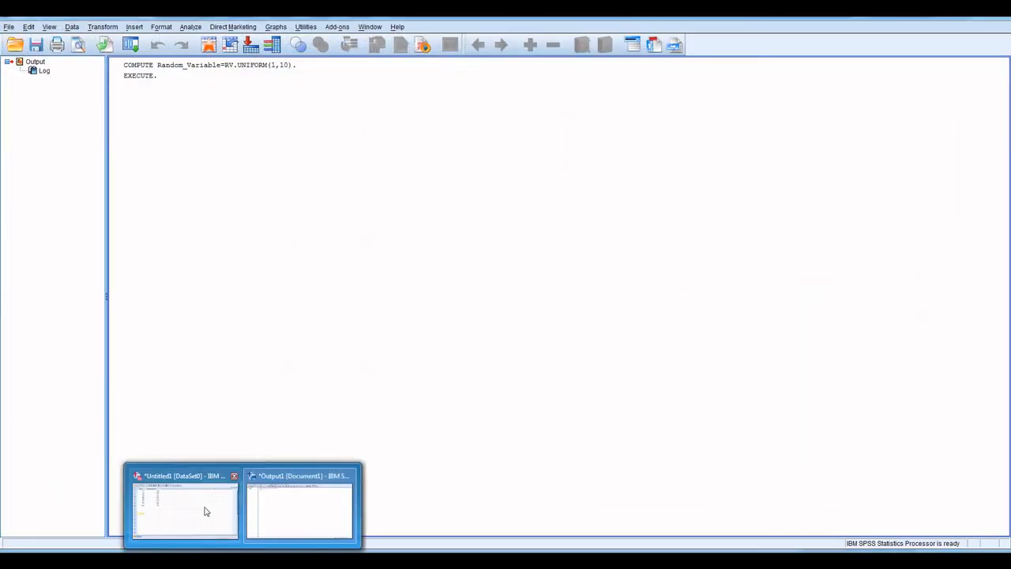
{"action": "left_click", "coordinate": [203, 511]}
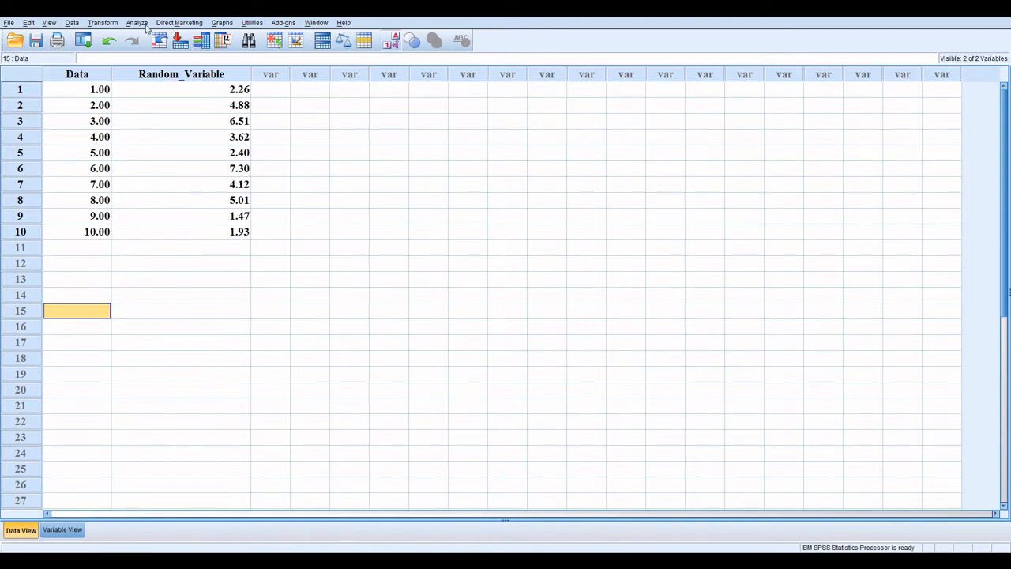
- Reopen Compute Variable and list the functions of the All function group
{"action": "left_click", "coordinate": [118, 24]}
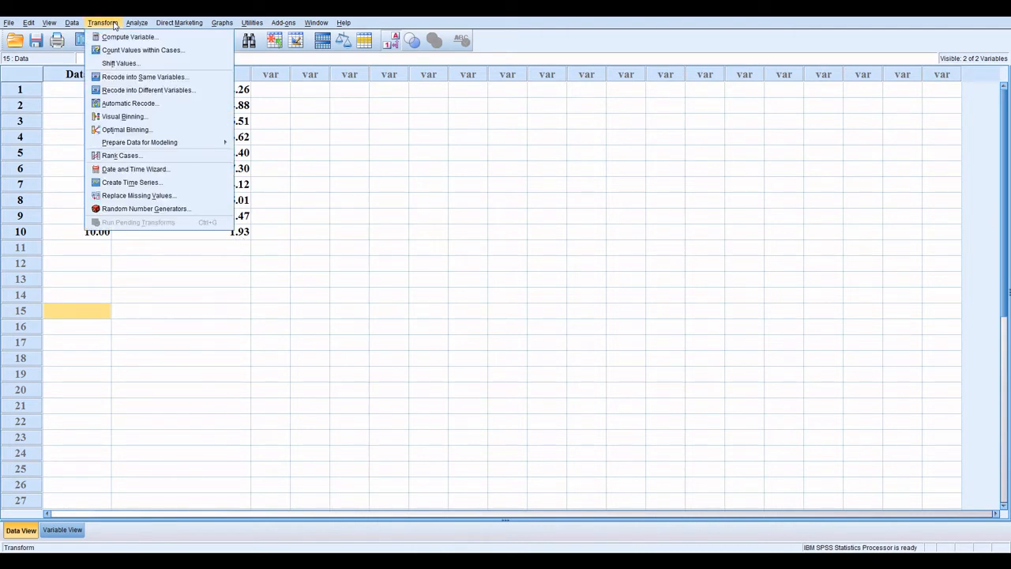
{"action": "mouse_move", "coordinate": [132, 24]}
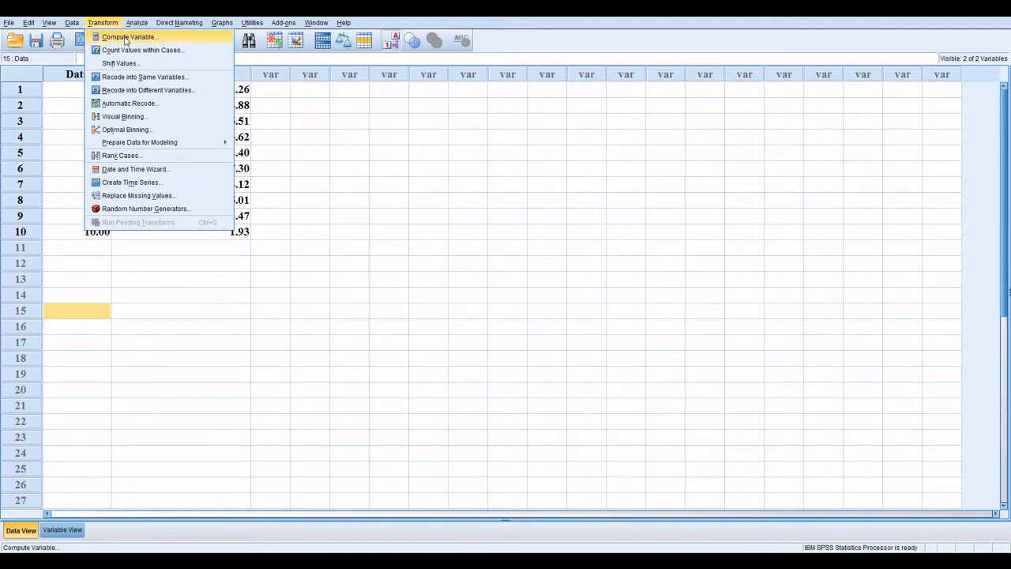
{"action": "left_click", "coordinate": [125, 40]}
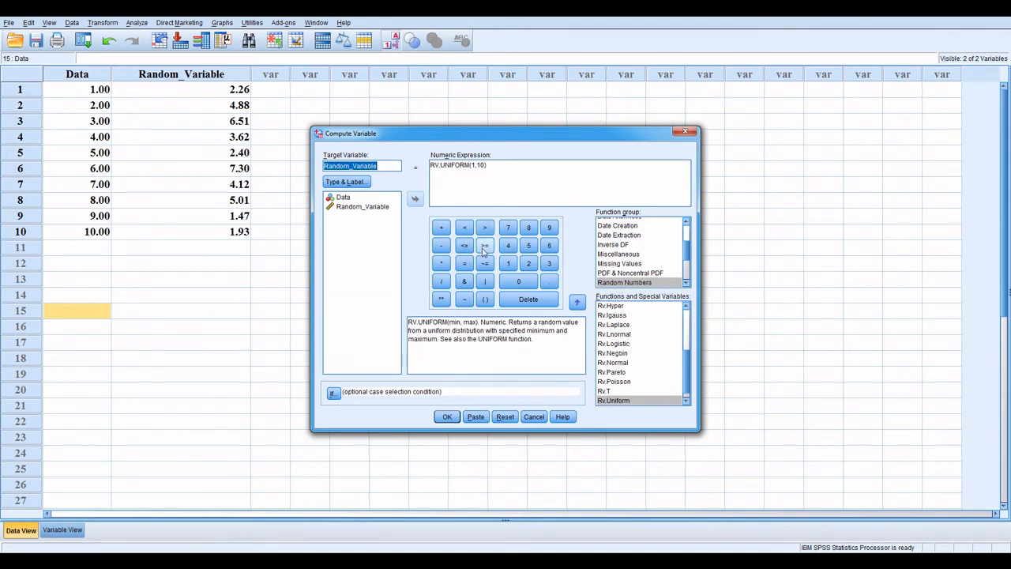
{"action": "left_click", "coordinate": [686, 222]}
{"action": "left_click", "coordinate": [686, 222]}
{"action": "left_click", "coordinate": [686, 222]}
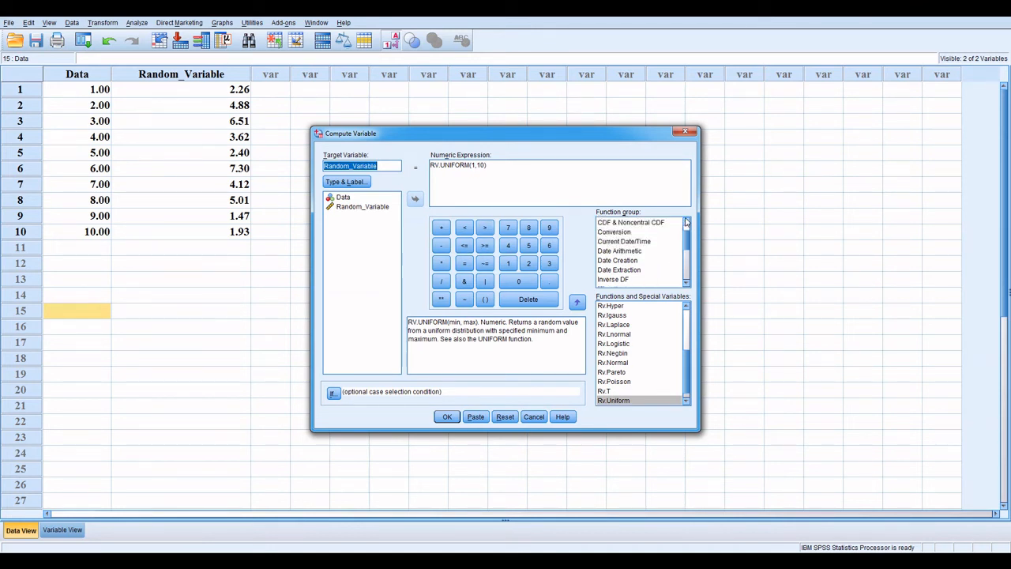
{"action": "left_click", "coordinate": [686, 222]}
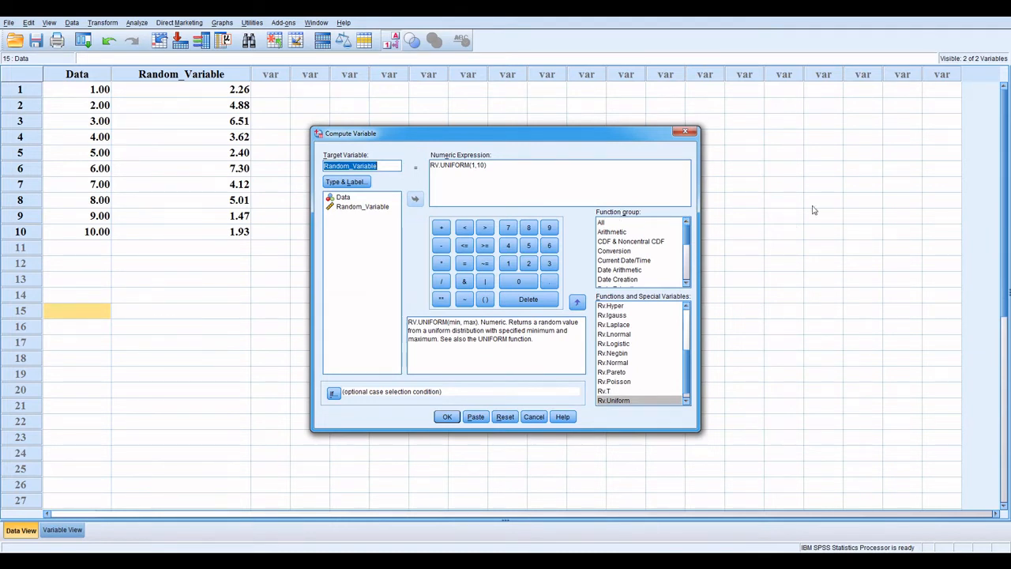
{"action": "left_click", "coordinate": [618, 223]}
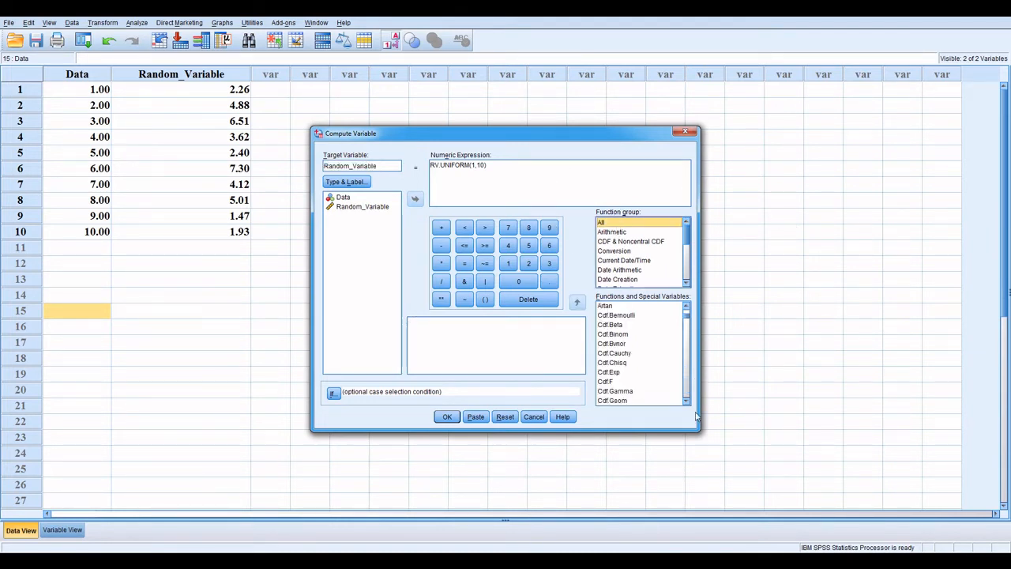
- Clear the existing RV.UNIFORM formula from the numeric expression
{"action": "left_click", "coordinate": [495, 171]}
{"action": "key", "text": "BackSpace"}
{"action": "key", "text": "BackSpace"}
{"action": "key", "text": "BackSpace"}
{"action": "key", "text": "BackSpace"}
{"action": "key", "text": "BackSpace"}
{"action": "key", "text": "BackSpace"}
{"action": "key", "text": "BackSpace"}
{"action": "key", "text": "BackSpace"}
{"action": "key", "text": "BackSpace"}
{"action": "key", "text": "BackSpace"}
{"action": "key", "text": "BackSpace"}
{"action": "key", "text": "BackSpace"}
{"action": "key", "text": "BackSpace"}
{"action": "key", "text": "BackSpace"}
{"action": "key", "text": "BackSpace"}
{"action": "key", "text": "BackSpace"}
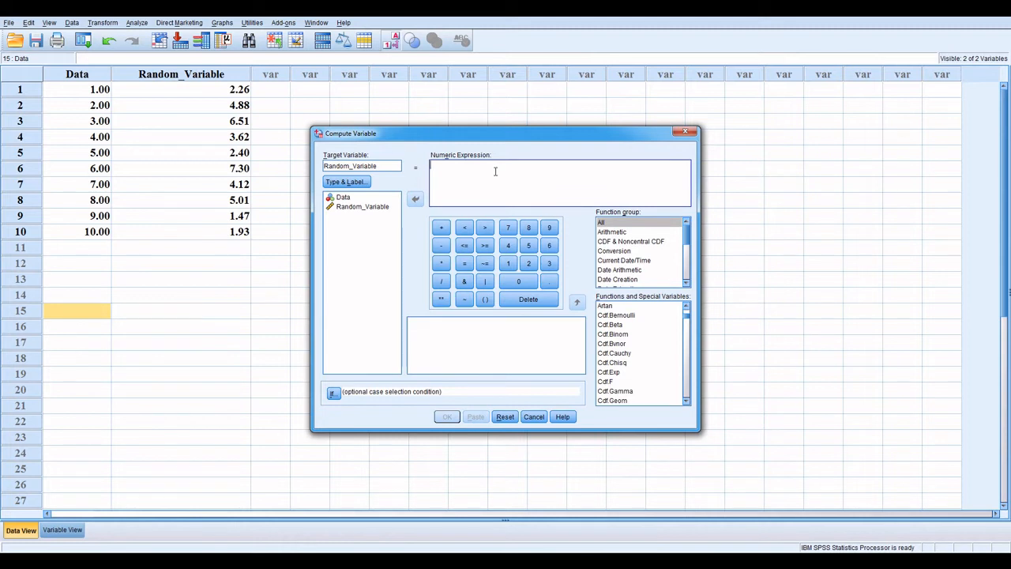
- Insert the Trunc(1) function from the All function group into the numeric expression
{"action": "left_click", "coordinate": [687, 401]}
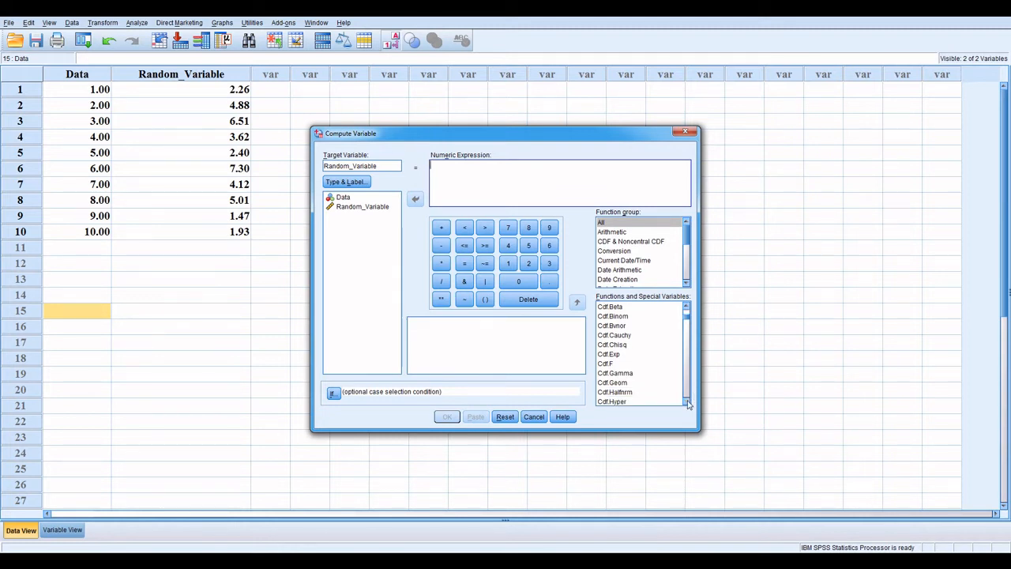
{"action": "left_click_drag", "start_coordinate": [686, 401], "coordinate": [687, 400]}
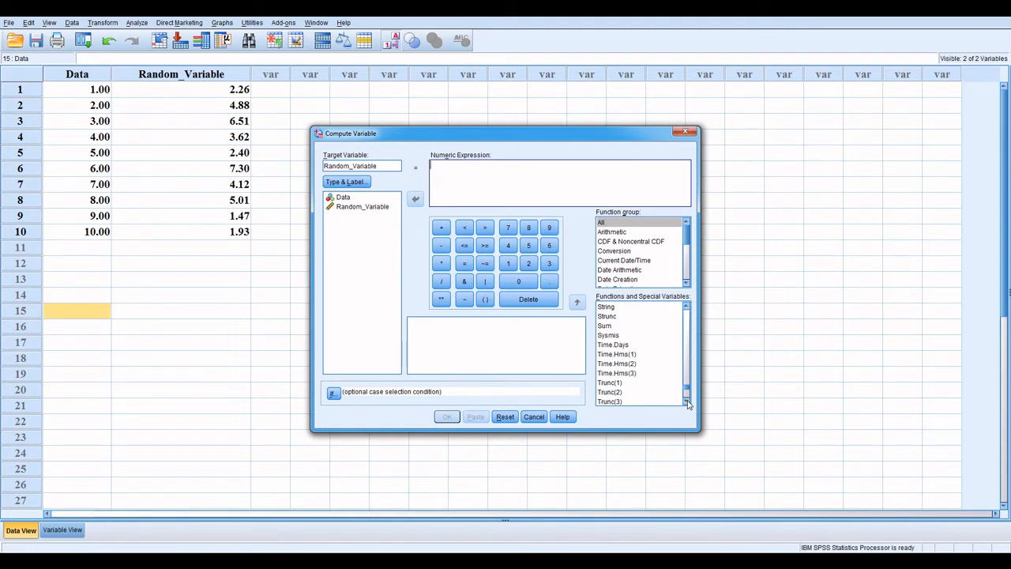
{"action": "left_click", "coordinate": [610, 383]}
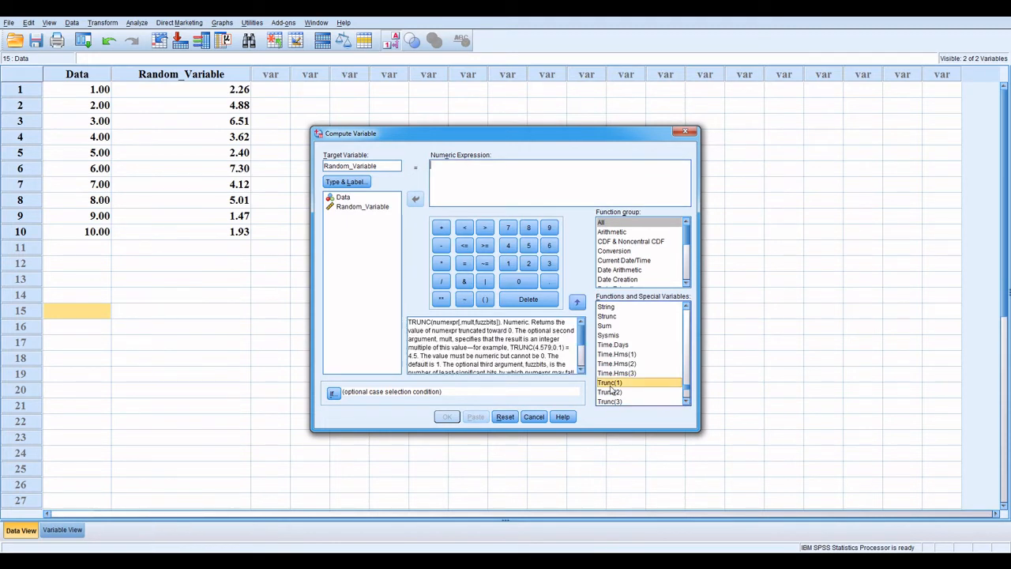
{"action": "left_click_drag", "start_coordinate": [613, 389], "coordinate": [442, 162]}
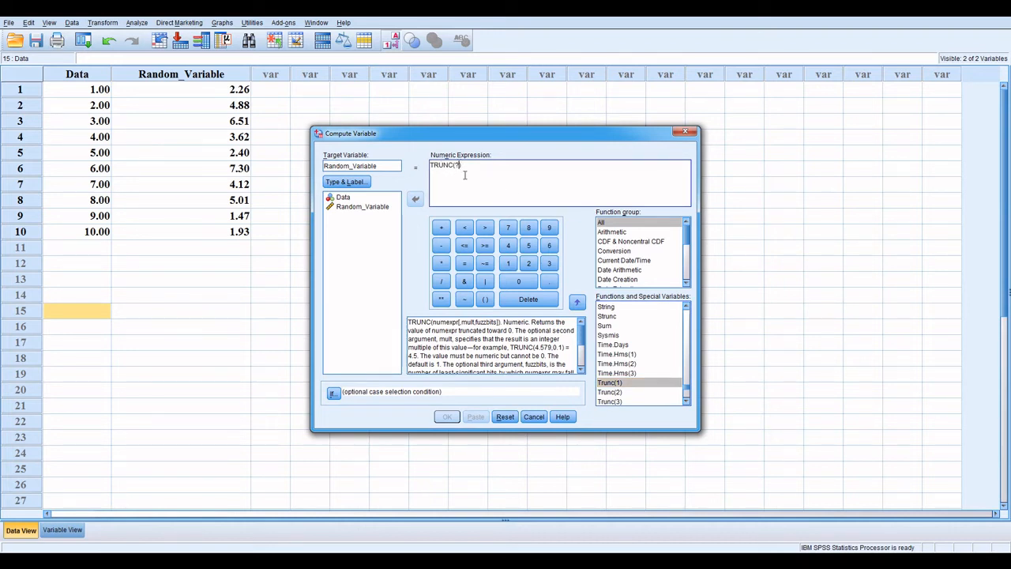
- Replace the TRUNC function's placeholder argument with Random_Variable
{"action": "key", "text": "Delete"}
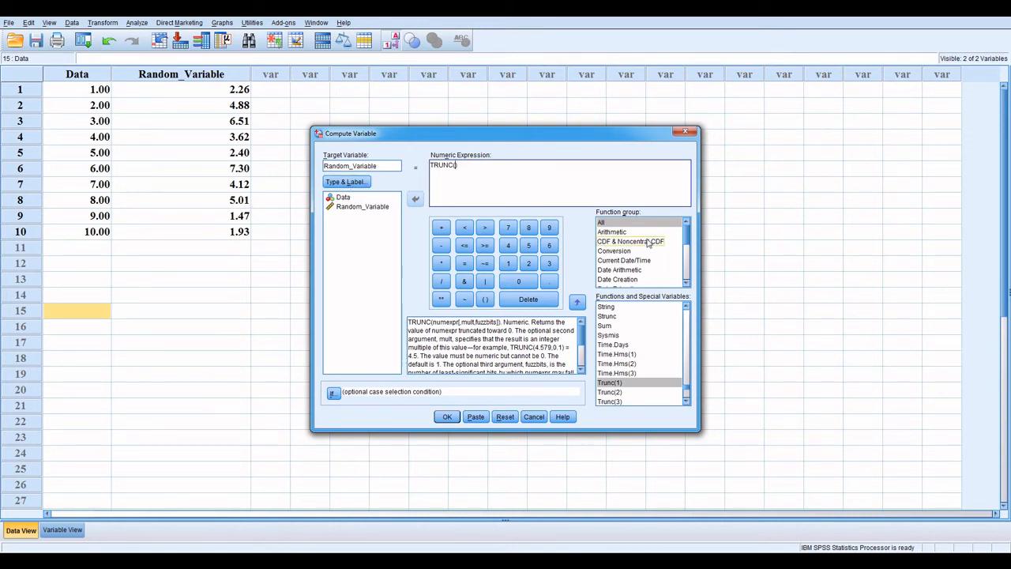
{"action": "type", "text": "Ra"}
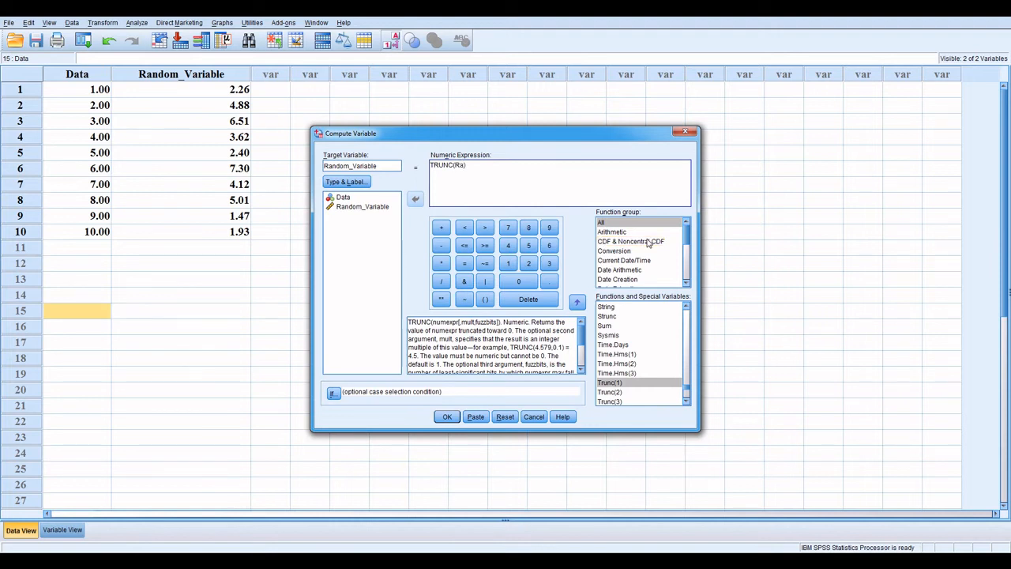
{"action": "type", "text": "ndom"}
{"action": "type", "text": "_Variable"}
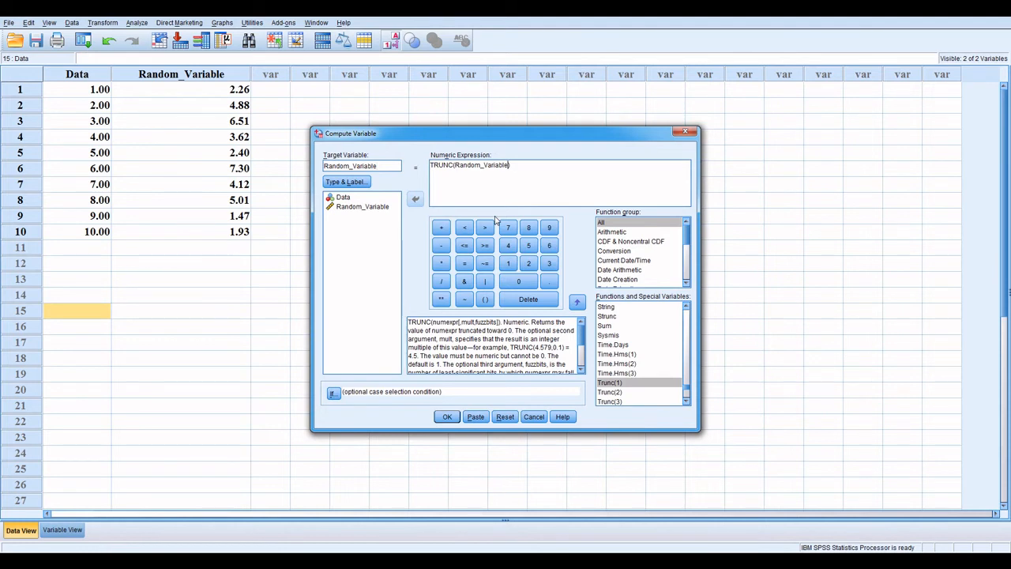
- Name the target variable Random_Variable1, compute it, and return to the dataset window
{"action": "type", "text": "1"}
{"action": "left_click", "coordinate": [446, 417]}
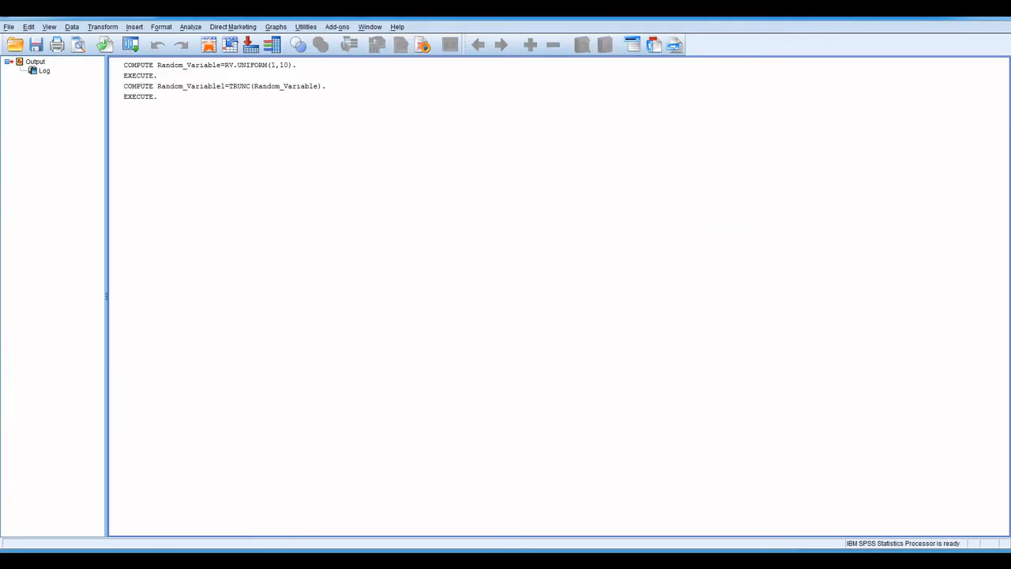
{"action": "mouse_move", "coordinate": [242, 561]}
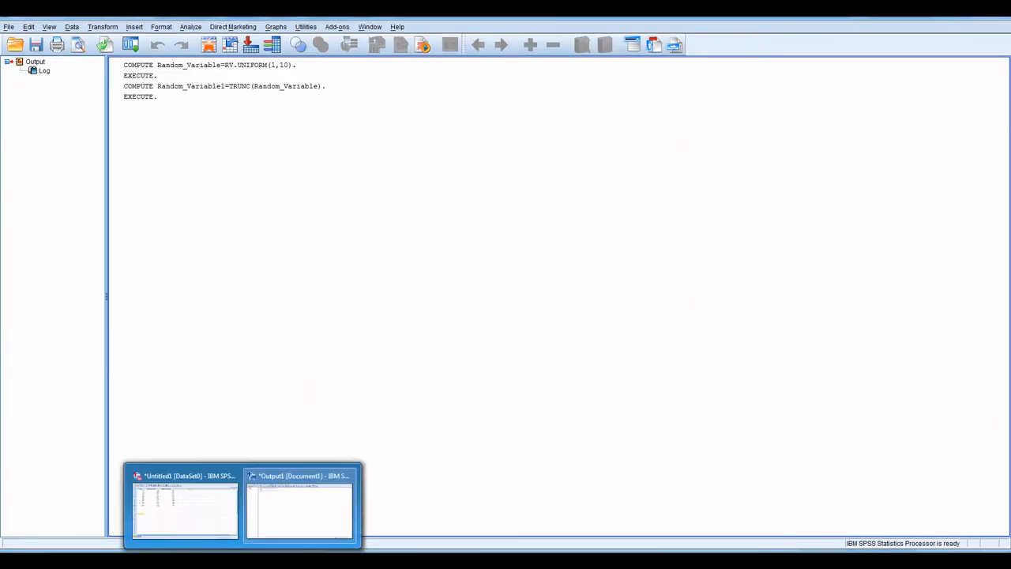
{"action": "left_click", "coordinate": [190, 522]}
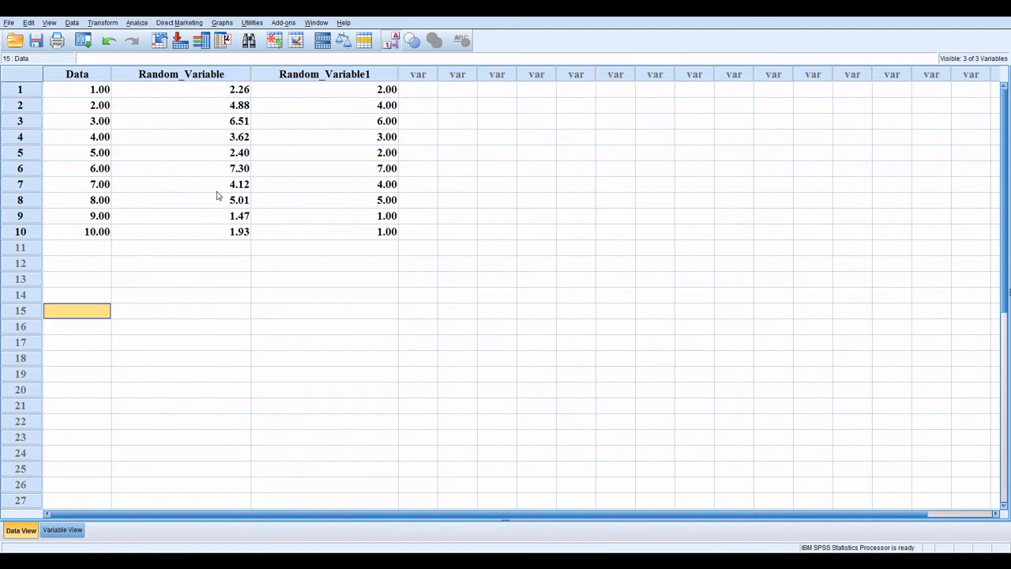
- Reopen Compute Variable and rename the target variable as Random_Variable2
{"action": "left_click", "coordinate": [104, 23]}
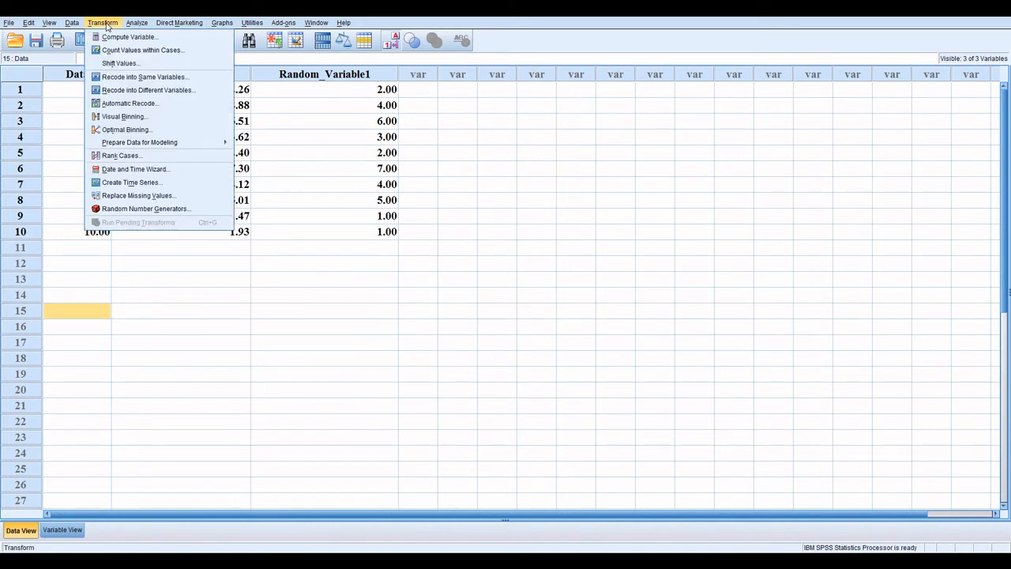
{"action": "left_click", "coordinate": [126, 37]}
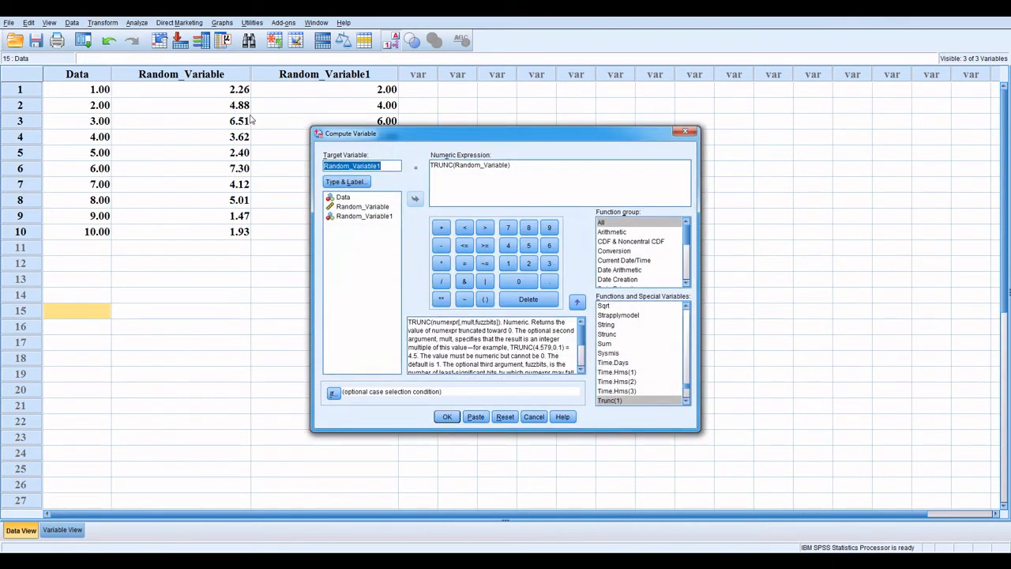
{"action": "left_click", "coordinate": [384, 165]}
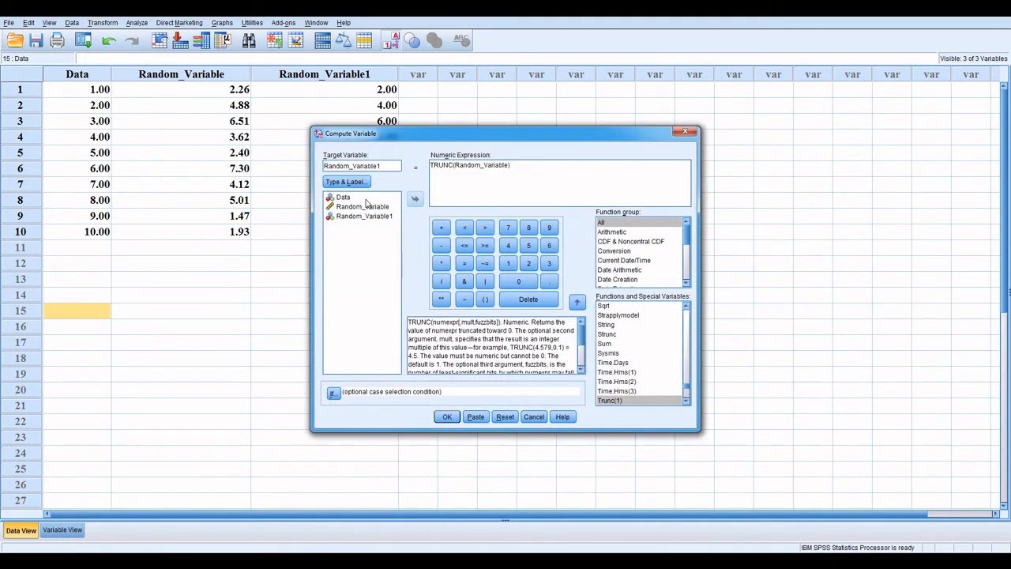
{"action": "key", "text": "BackSpace"}
- List the functions of the Random Numbers group and select Rv.Normal
{"action": "left_click", "coordinate": [688, 283]}
{"action": "left_click", "coordinate": [689, 284]}
{"action": "left_click", "coordinate": [689, 284]}
{"action": "left_click", "coordinate": [689, 284]}
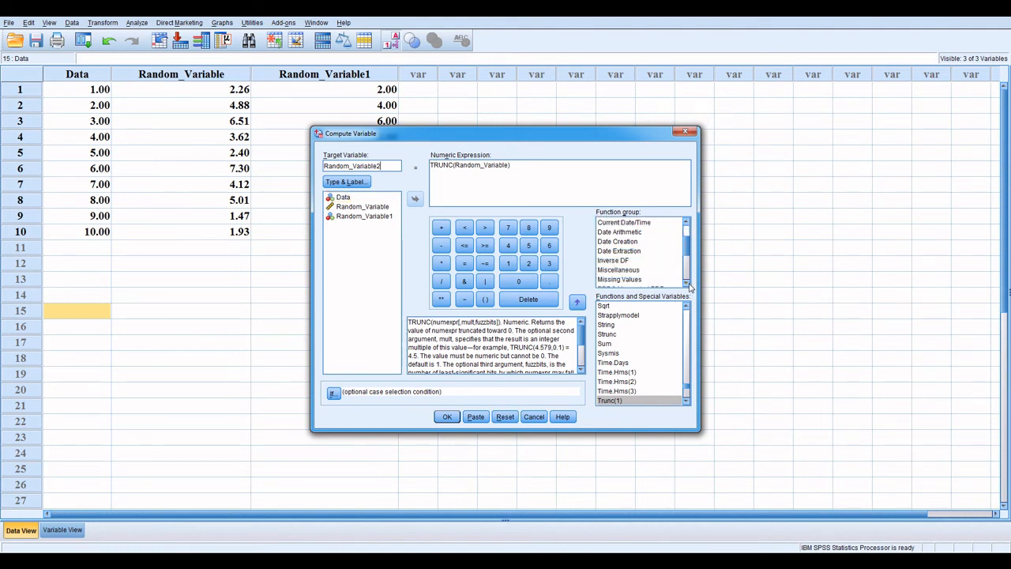
{"action": "left_click", "coordinate": [689, 284]}
{"action": "left_click", "coordinate": [689, 284]}
{"action": "left_click", "coordinate": [689, 283]}
{"action": "left_click", "coordinate": [689, 284]}
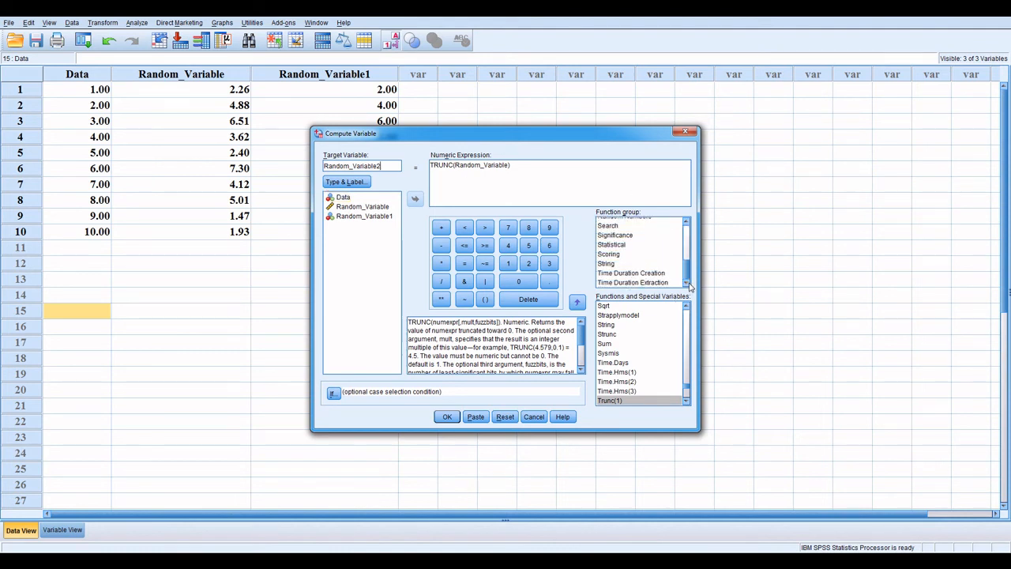
{"action": "left_click", "coordinate": [687, 222]}
{"action": "left_click", "coordinate": [688, 222]}
{"action": "left_click", "coordinate": [687, 222]}
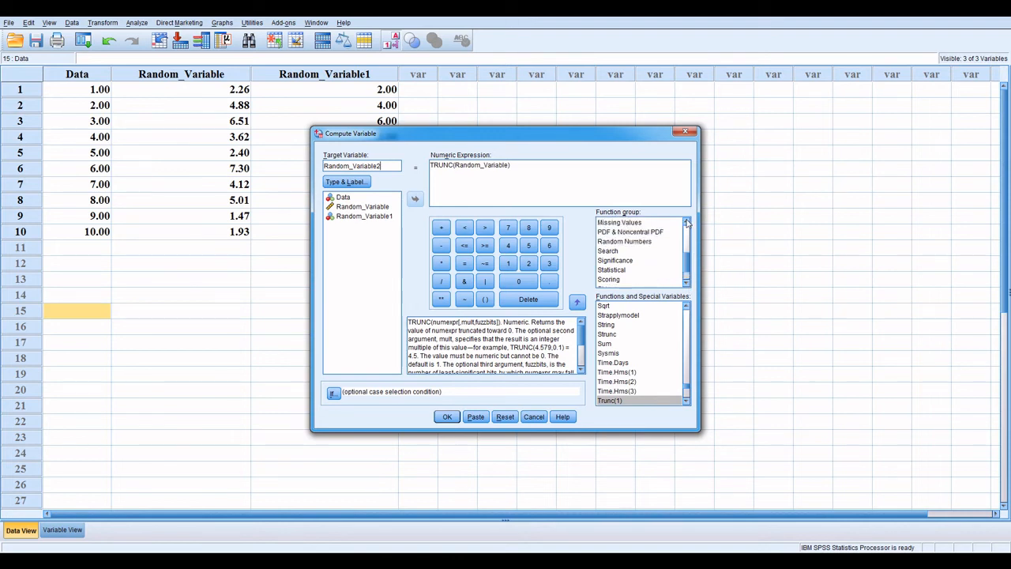
{"action": "left_click", "coordinate": [687, 222]}
{"action": "left_click", "coordinate": [687, 222]}
{"action": "left_click", "coordinate": [687, 222]}
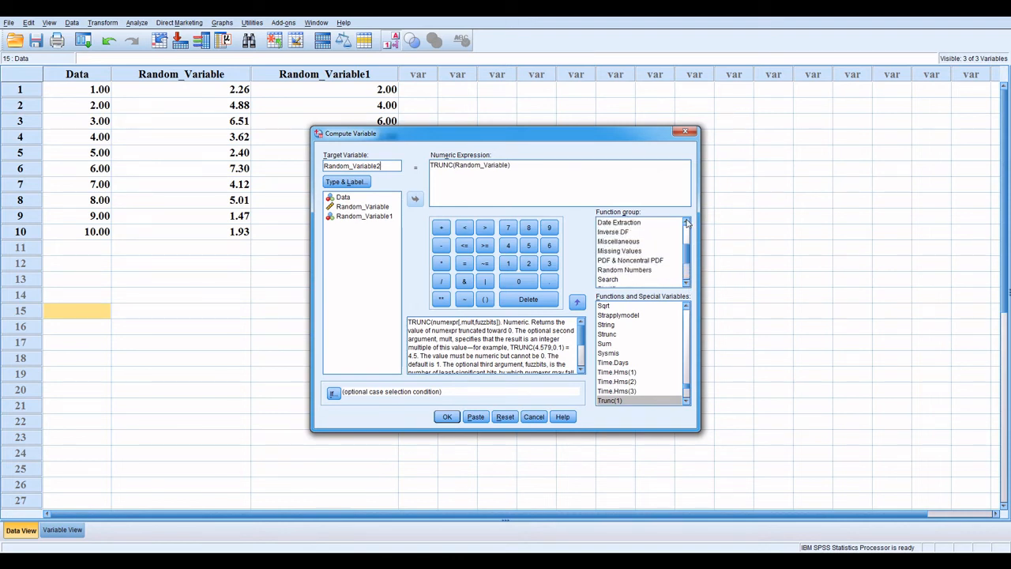
{"action": "left_click", "coordinate": [653, 271]}
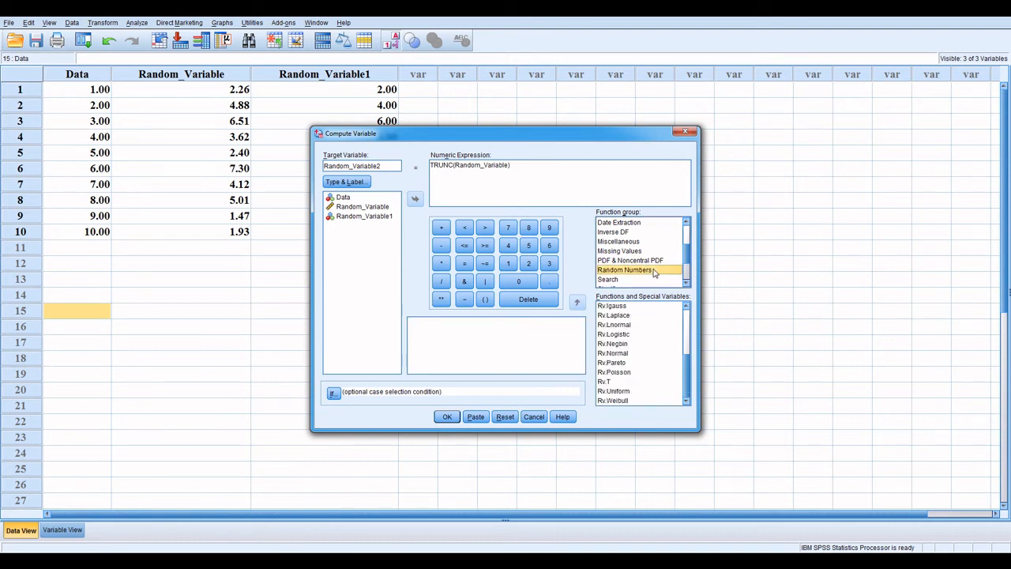
{"action": "left_click", "coordinate": [621, 354]}
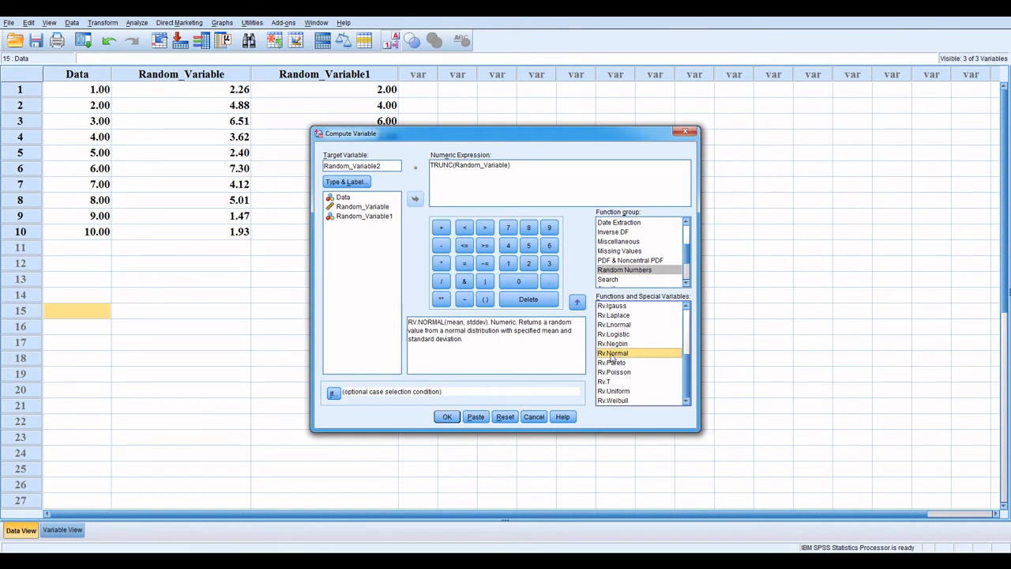
{"action": "mouse_move", "coordinate": [613, 357]}
{"action": "left_mouse_down"}
{"action": "mouse_move", "coordinate": [469, 174]}
{"action": "mouse_move", "coordinate": [594, 365]}
{"action": "mouse_move", "coordinate": [618, 355]}
{"action": "left_mouse_up"}
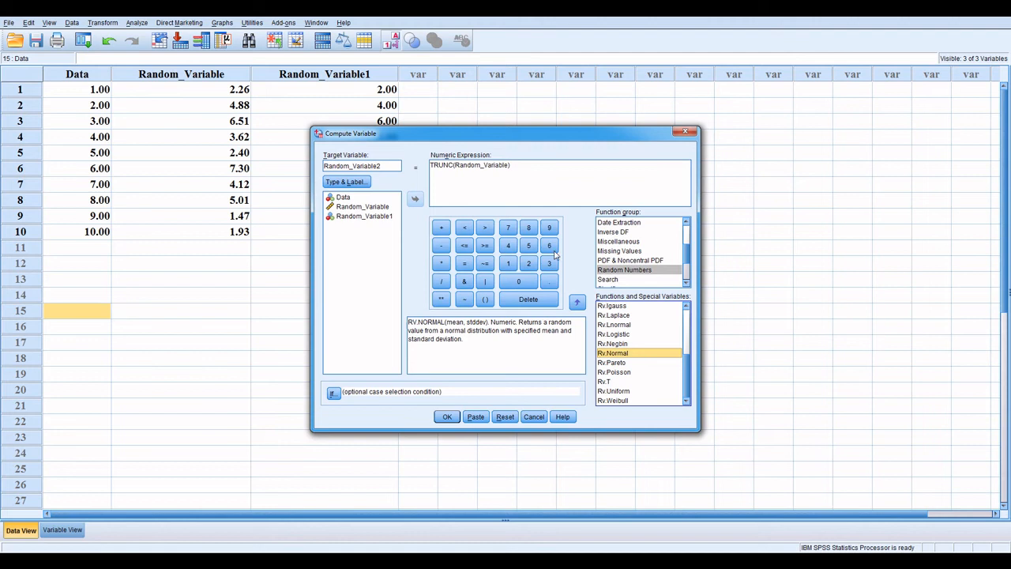
- Clear the TRUNC(Random_Variable) formula from the numeric expression
{"action": "left_click", "coordinate": [519, 166]}
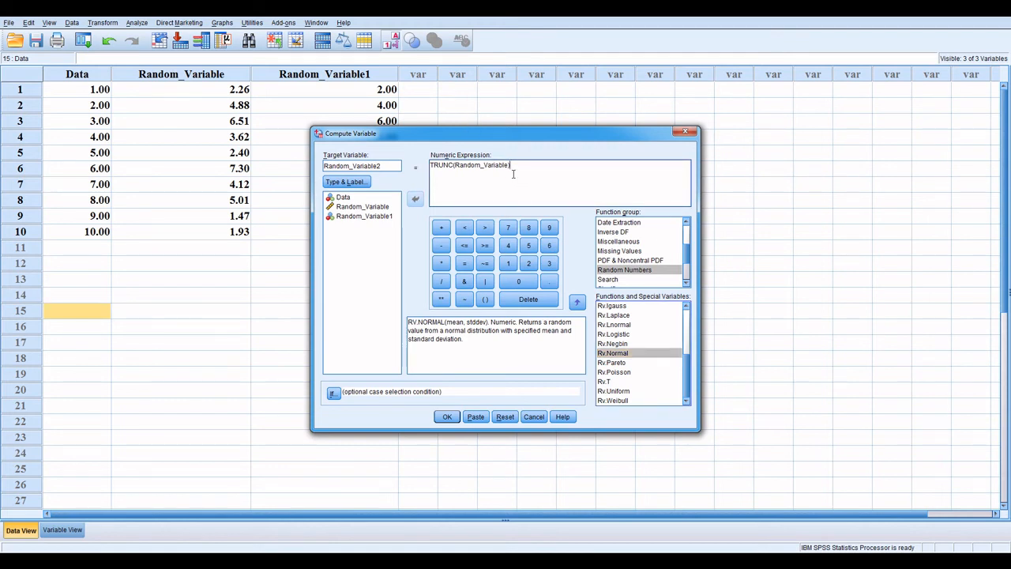
{"action": "key", "text": "BackSpace"}
{"action": "key", "text": "BackSpace"}
{"action": "key", "text": "BackSpace"}
{"action": "key", "text": "BackSpace"}
{"action": "key", "text": "BackSpace"}
{"action": "key", "text": "BackSpace"}
{"action": "key", "text": "BackSpace"}
{"action": "key", "text": "BackSpace"}
{"action": "key", "text": "BackSpace"}
{"action": "key", "text": "BackSpace"}
{"action": "key", "text": "BackSpace"}
{"action": "key", "text": "BackSpace"}
{"action": "key", "text": "BackSpace"}
{"action": "key", "text": "BackSpace"}
{"action": "key", "text": "BackSpace"}
{"action": "key", "text": "BackSpace"}
{"action": "key", "text": "BackSpace"}
{"action": "key", "text": "BackSpace"}
{"action": "key", "text": "BackSpace"}
{"action": "key", "text": "BackSpace"}
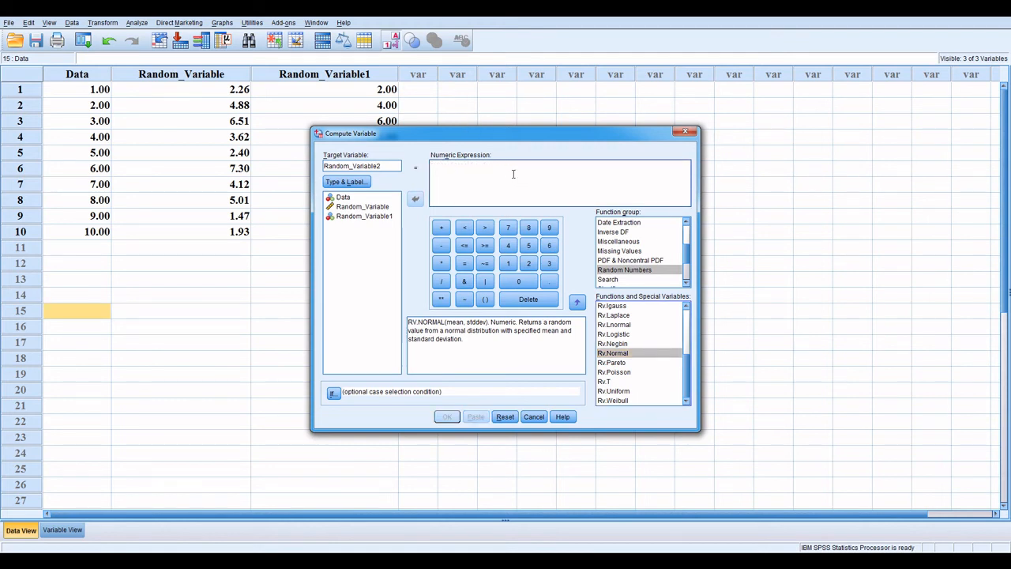
- Insert the Rv.Normal function into the empty numeric expression
{"action": "left_click", "coordinate": [616, 354]}
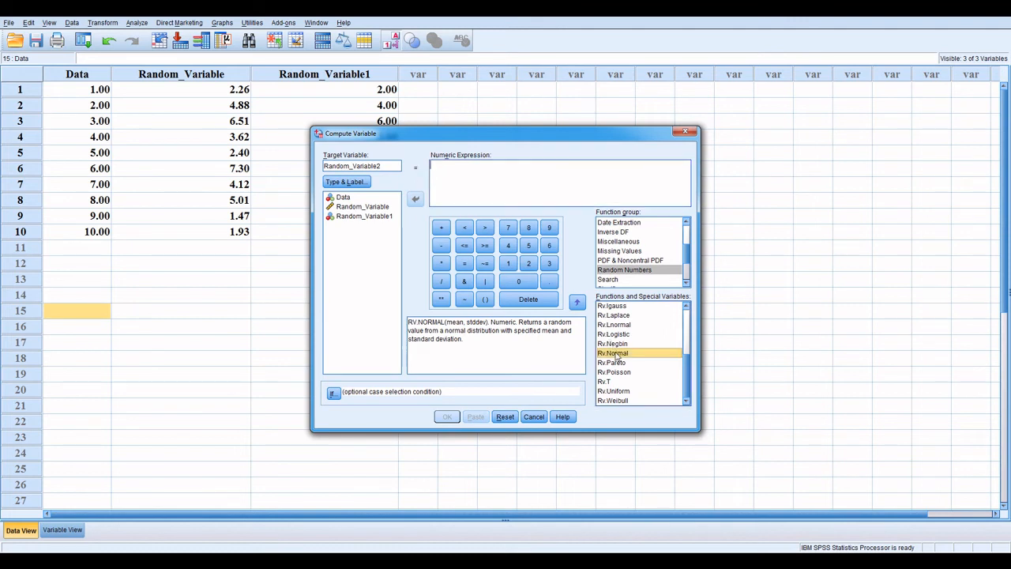
{"action": "left_click_drag", "start_coordinate": [617, 358], "coordinate": [445, 165]}
{"action": "left_click_drag", "start_coordinate": [607, 357], "coordinate": [441, 174]}
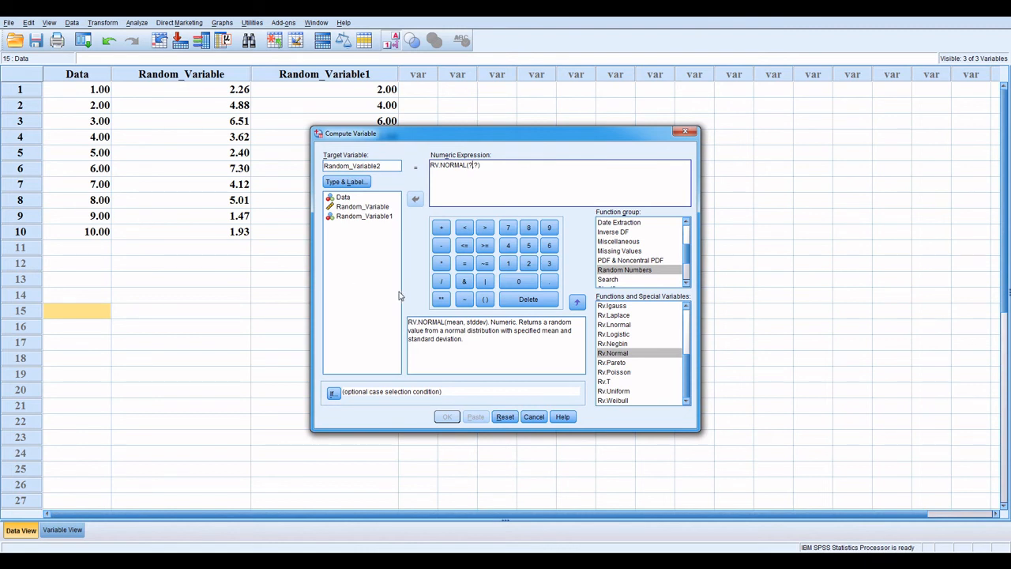
- Compute the variable with a normal mean of 5.5 and standard deviation of 3.02, and return to the dataset window
{"action": "type", "text": "5"}
{"action": "type", "text": ".5,"}
{"action": "type", "text": "3"}
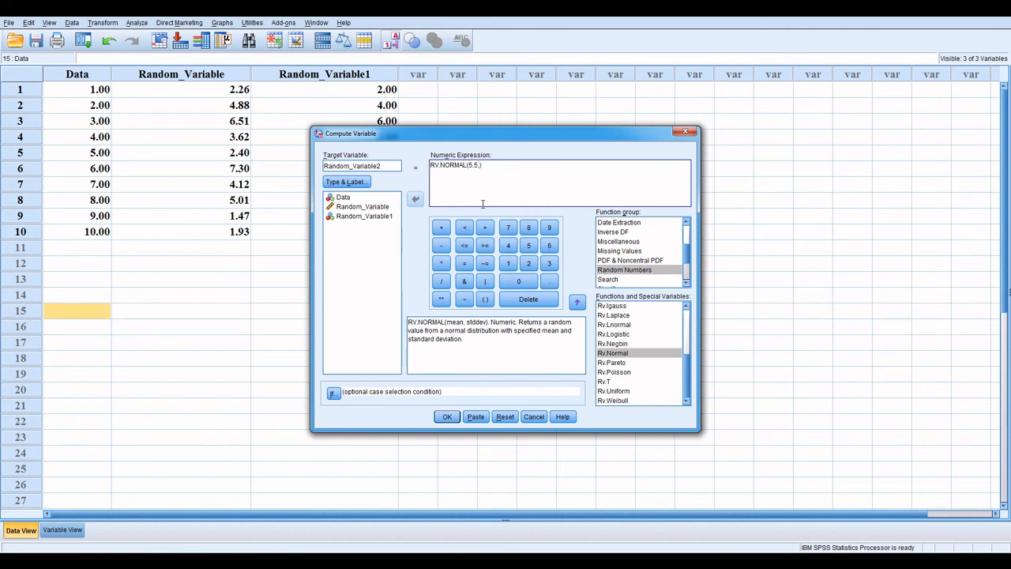
{"action": "type", "text": ".02"}
{"action": "left_click", "coordinate": [449, 419]}
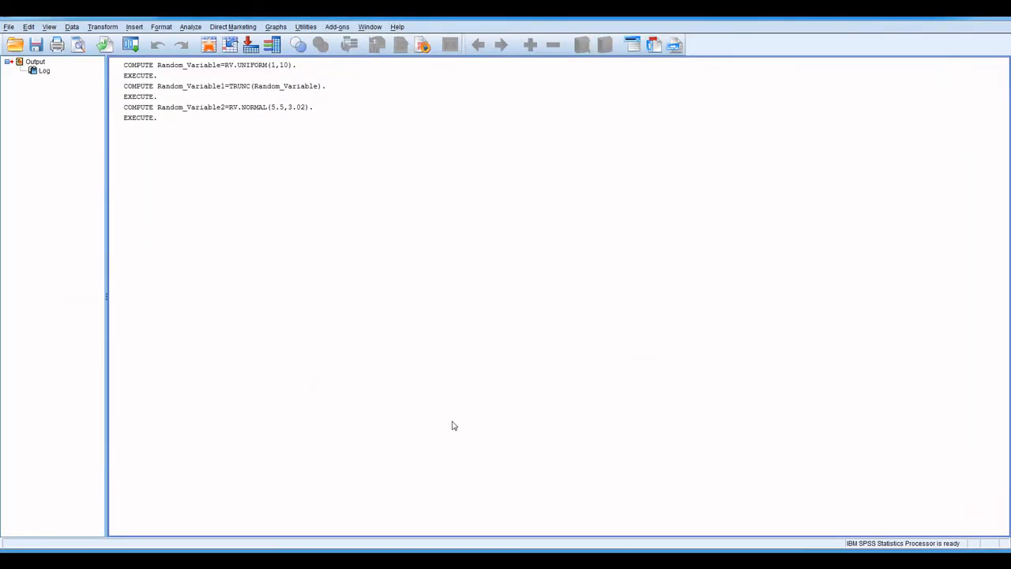
{"action": "mouse_move", "coordinate": [243, 559]}
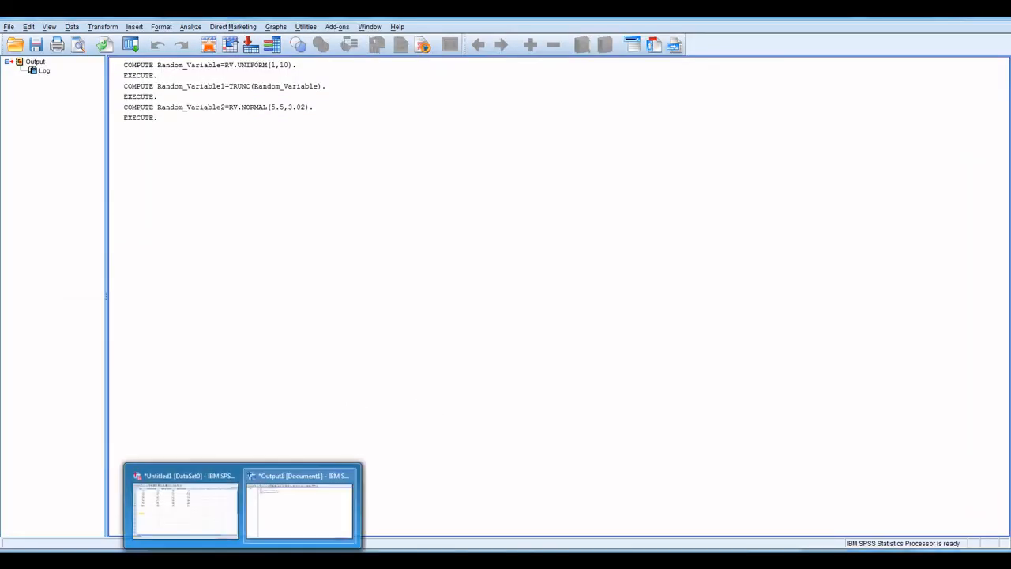
{"action": "left_click", "coordinate": [205, 518]}
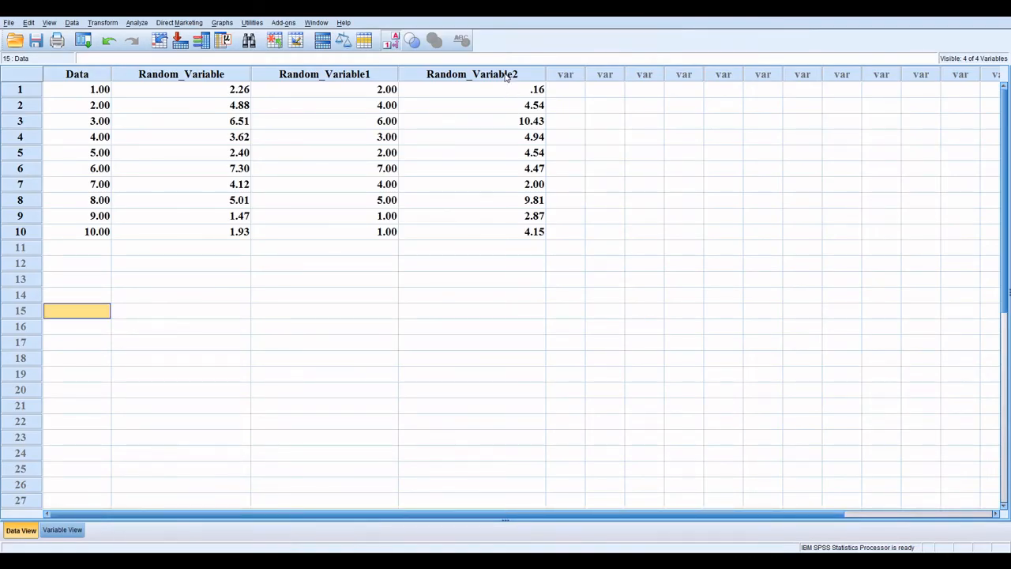